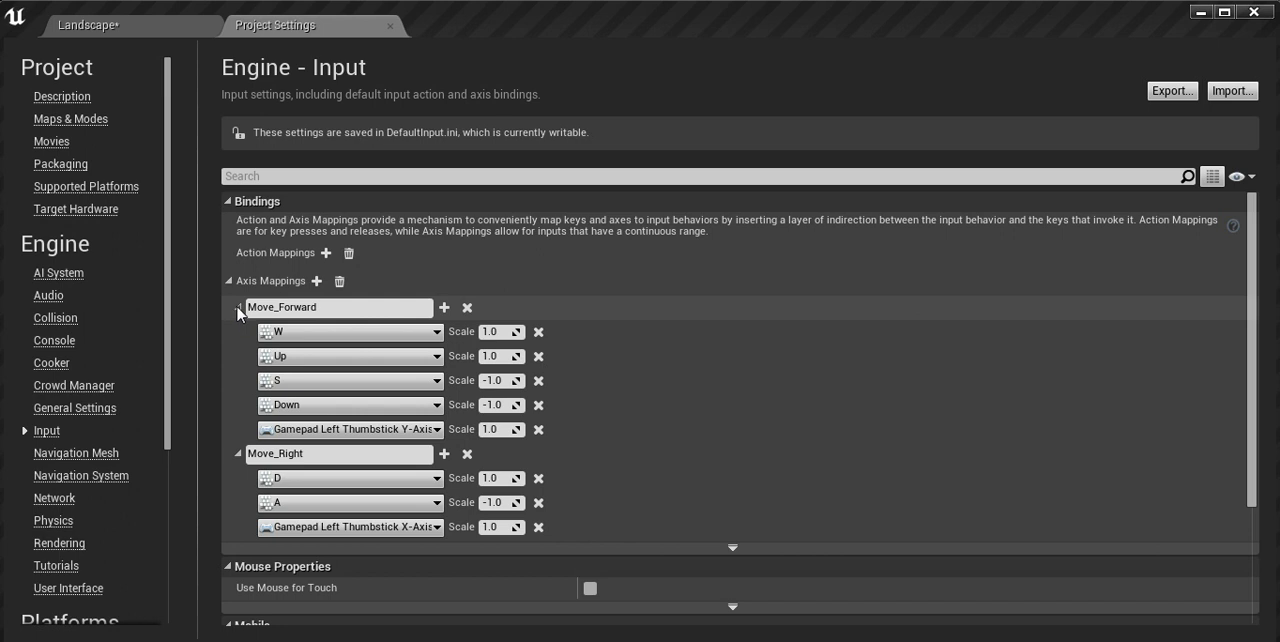
Step: Collapse the Move_Forward and Move_Right groups and add a new axis mapping named Turn
{"action": "left_click", "coordinate": [238, 309]}
{"action": "left_click", "coordinate": [238, 331]}
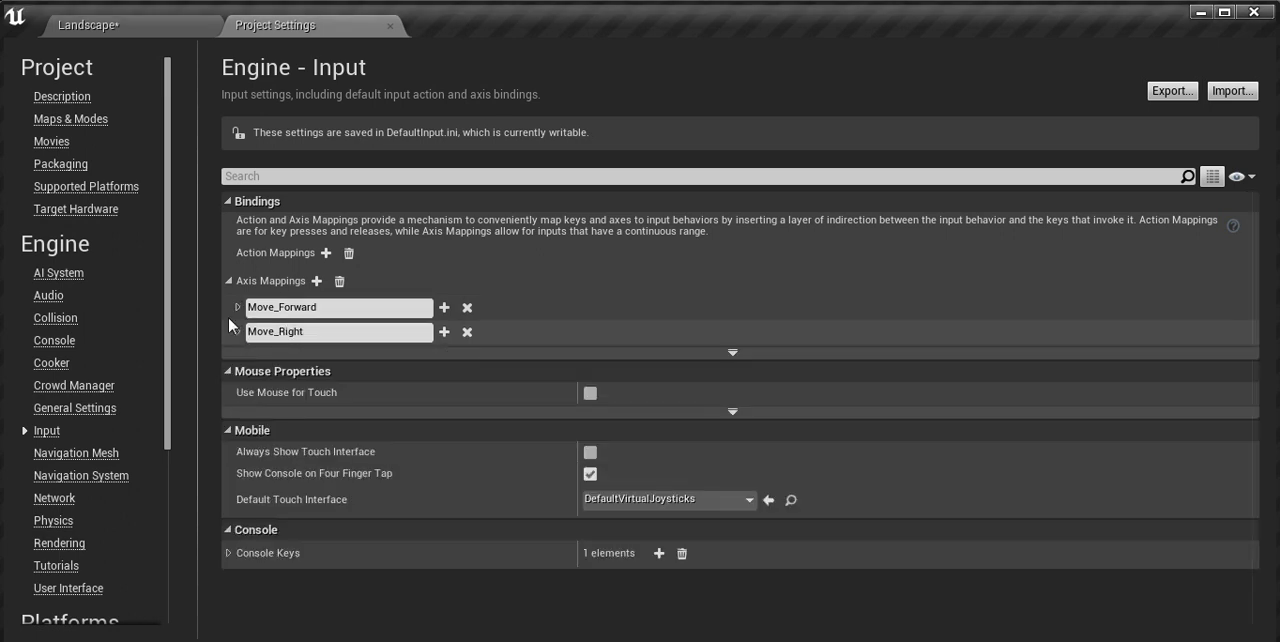
{"action": "left_click", "coordinate": [316, 282]}
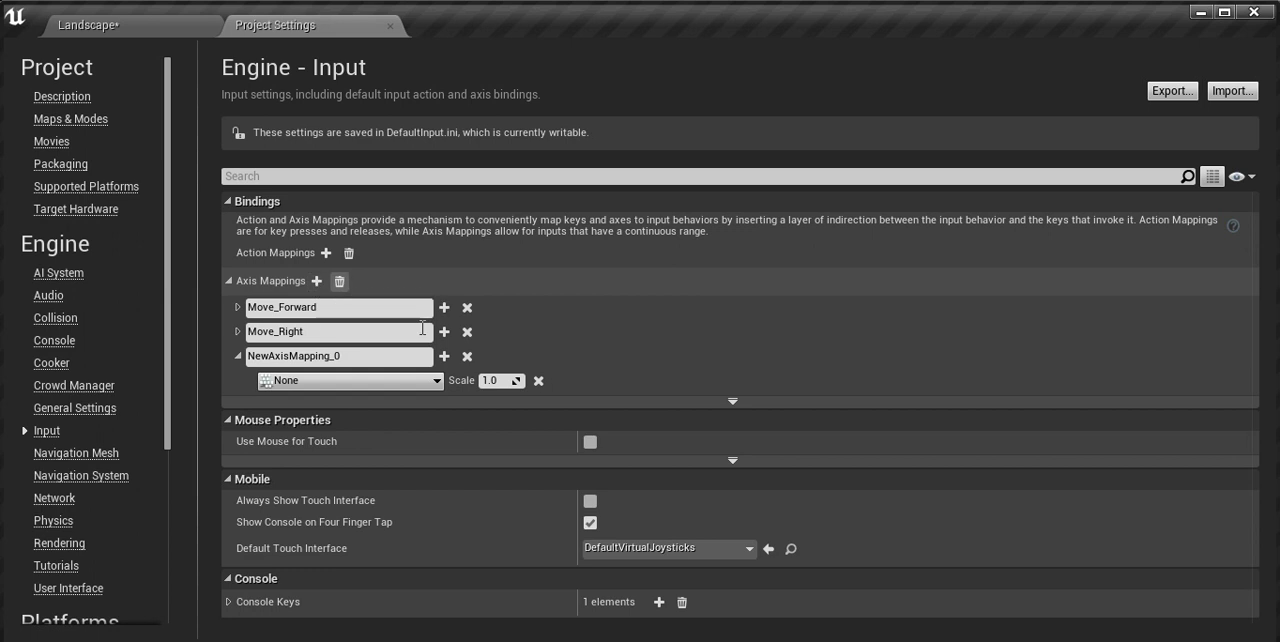
{"action": "left_click", "coordinate": [377, 357]}
{"action": "key", "text": "BackSpace"}
{"action": "key", "text": "BackSpace"}
{"action": "key", "text": "BackSpace"}
{"action": "key", "text": "BackSpace"}
{"action": "key", "text": "BackSpace"}
{"action": "key", "text": "BackSpace"}
{"action": "key", "text": "BackSpace"}
{"action": "key", "text": "BackSpace"}
{"action": "key", "text": "BackSpace"}
{"action": "key", "text": "BackSpace"}
{"action": "key", "text": "BackSpace"}
{"action": "key", "text": "BackSpace"}
{"action": "key", "text": "BackSpace"}
{"action": "key", "text": "BackSpace"}
{"action": "key", "text": "BackSpace"}
{"action": "key", "text": "BackSpace"}
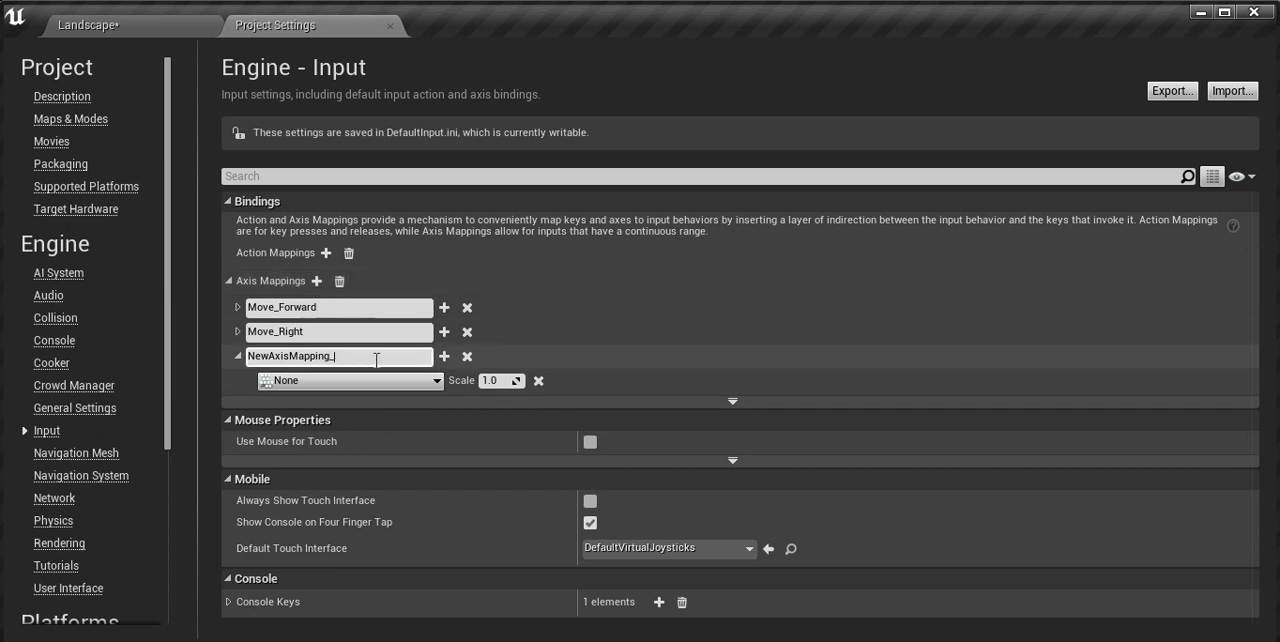
{"action": "type", "text": "Turn"}
{"action": "key", "text": "Return"}
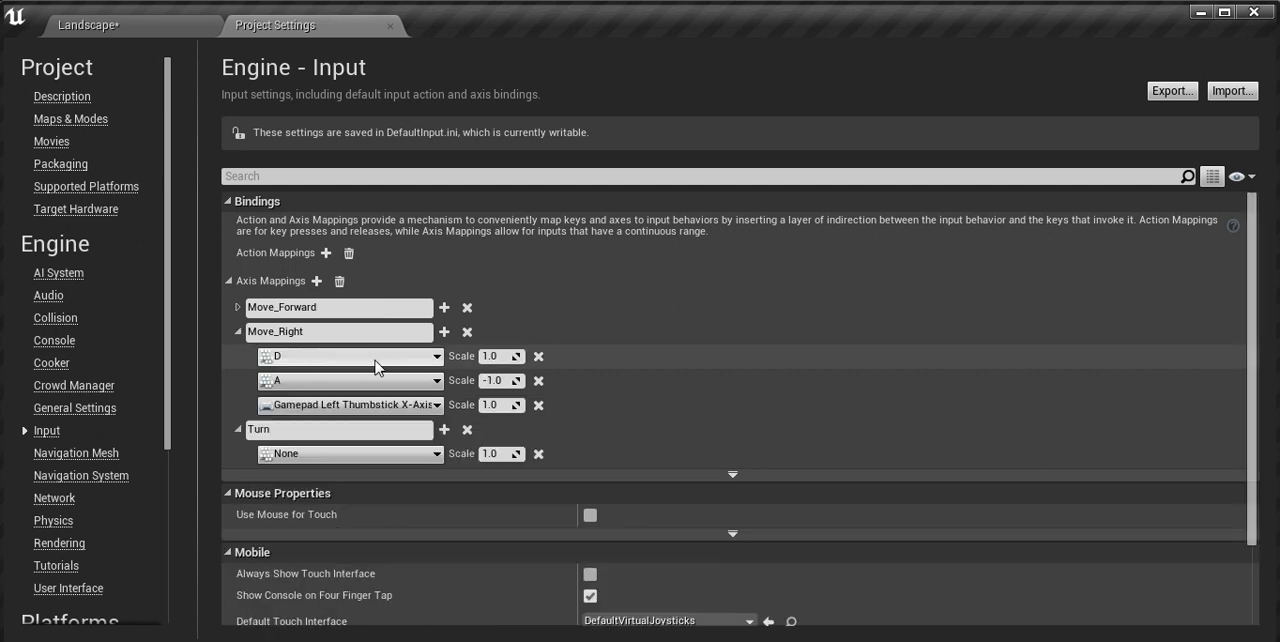
Step: Collapse the Move_Right group again and bind the Turn axis mapping to Mouse X
{"action": "left_click", "coordinate": [239, 332]}
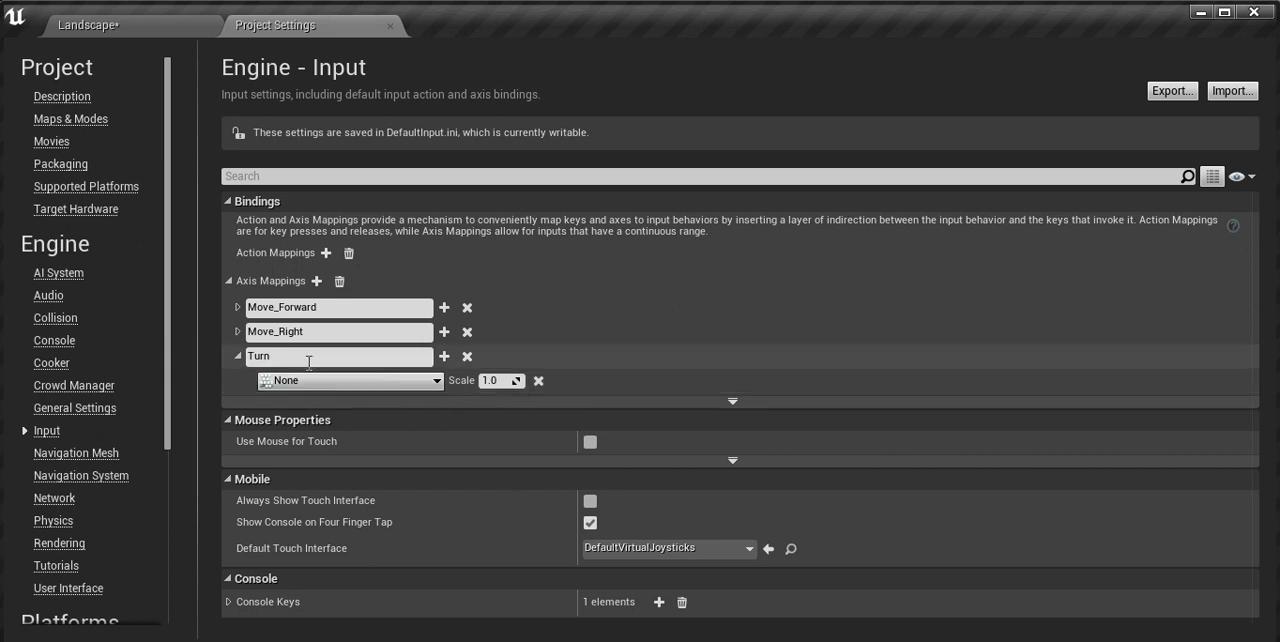
{"action": "left_click", "coordinate": [435, 382]}
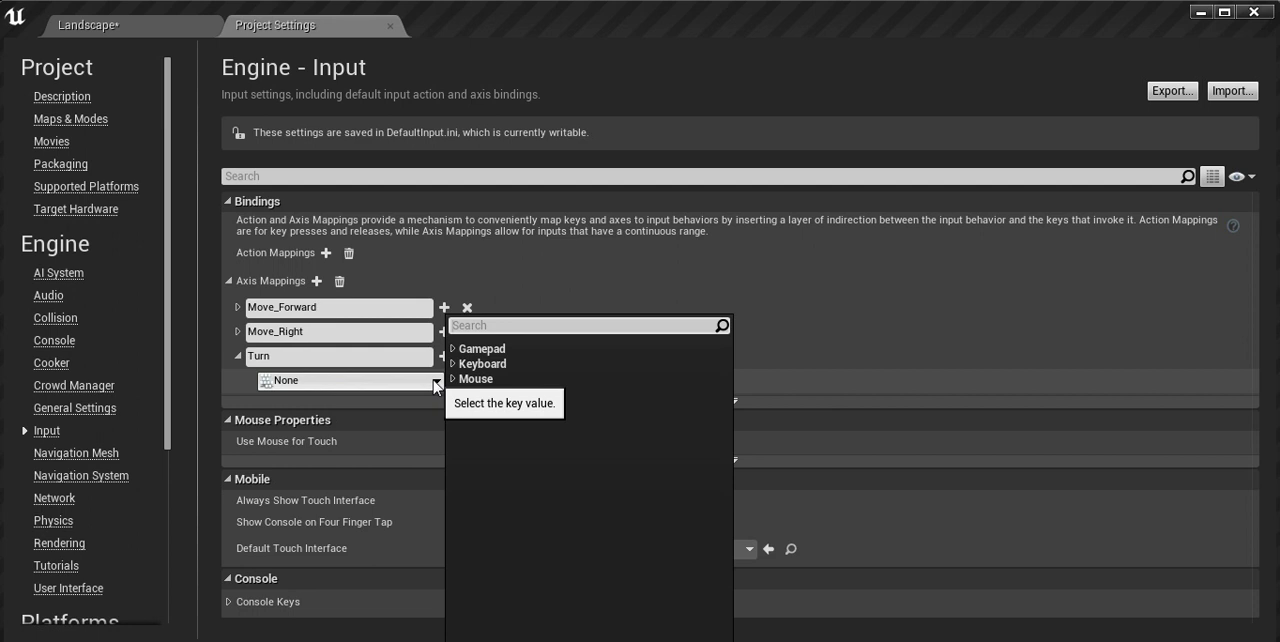
{"action": "left_click", "coordinate": [489, 381]}
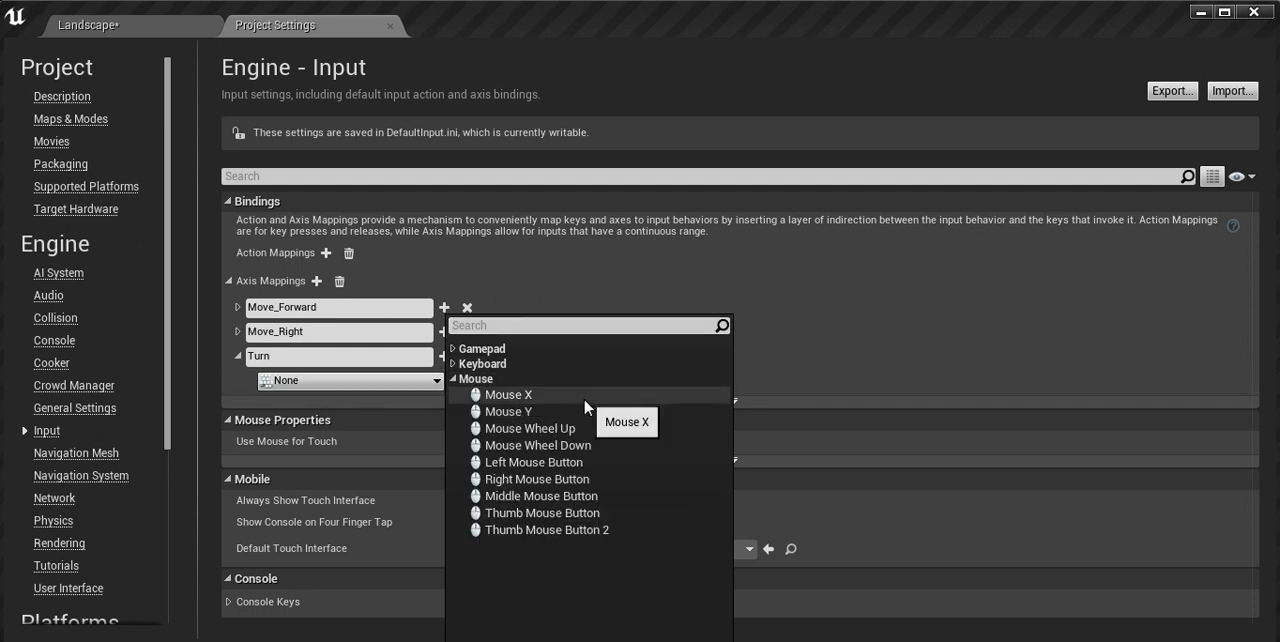
{"action": "left_click", "coordinate": [528, 394]}
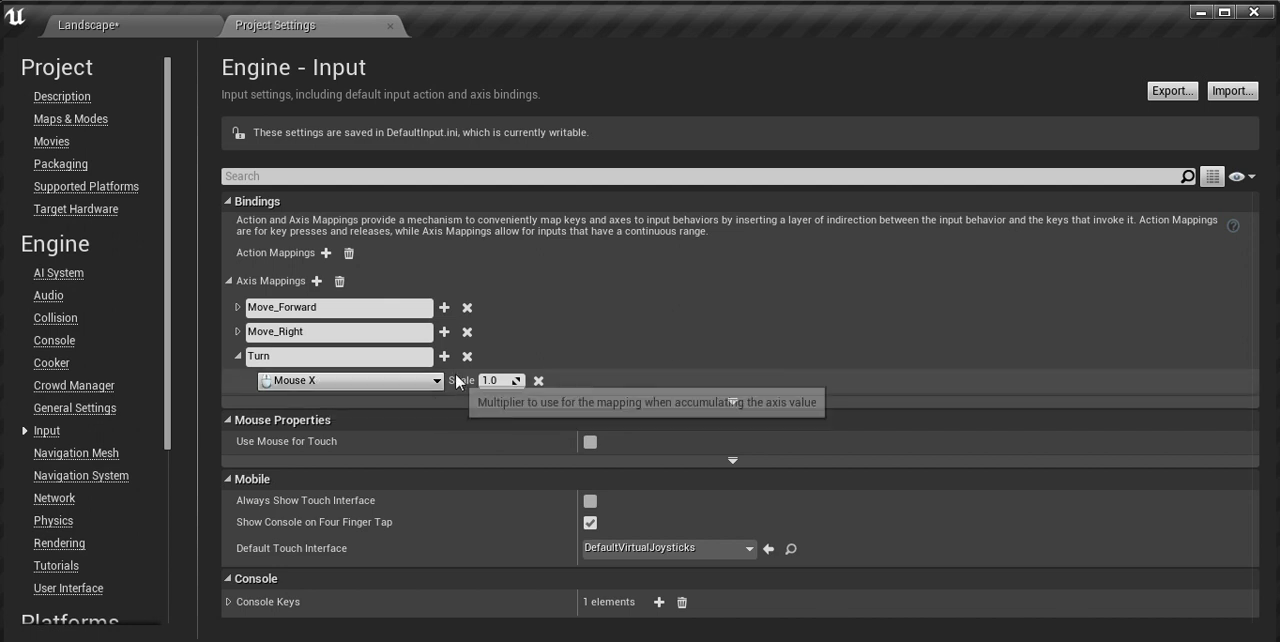
Step: Add another axis mapping below Turn and name it LookUp
{"action": "left_click", "coordinate": [317, 283]}
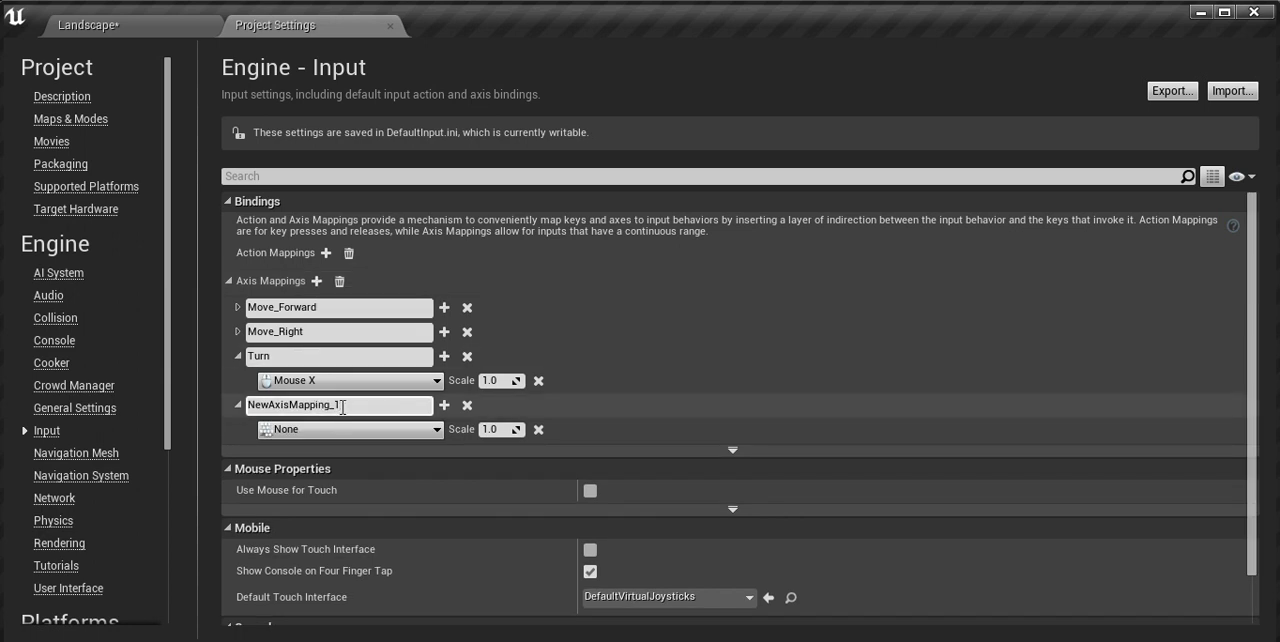
{"action": "key", "text": "BackSpace"}
{"action": "key", "text": "BackSpace"}
{"action": "key", "text": "BackSpace"}
{"action": "key", "text": "BackSpace"}
{"action": "key", "text": "BackSpace"}
{"action": "key", "text": "BackSpace"}
{"action": "key", "text": "BackSpace"}
{"action": "key", "text": "BackSpace"}
{"action": "key", "text": "BackSpace"}
{"action": "key", "text": "BackSpace"}
{"action": "key", "text": "BackSpace"}
{"action": "key", "text": "BackSpace"}
{"action": "key", "text": "BackSpace"}
{"action": "key", "text": "BackSpace"}
{"action": "key", "text": "BackSpace"}
{"action": "type", "text": "LookUp"}
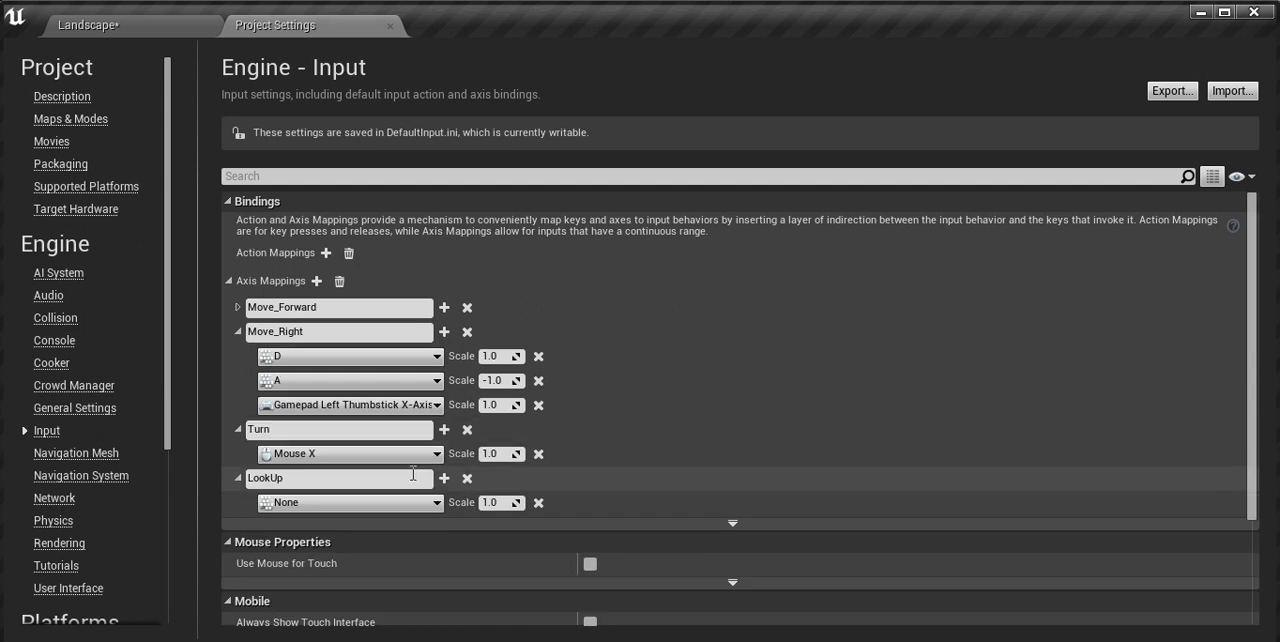
Step: Bind the LookUp axis mapping to Mouse Y
{"action": "left_click", "coordinate": [386, 503]}
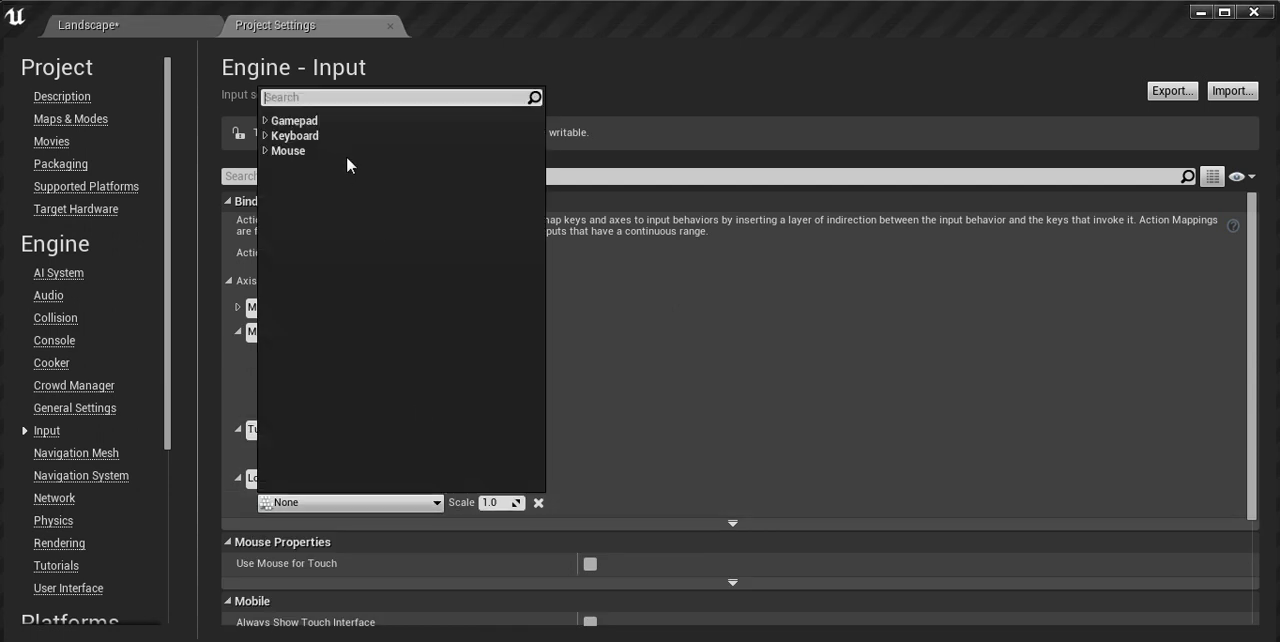
{"action": "left_click", "coordinate": [305, 151]}
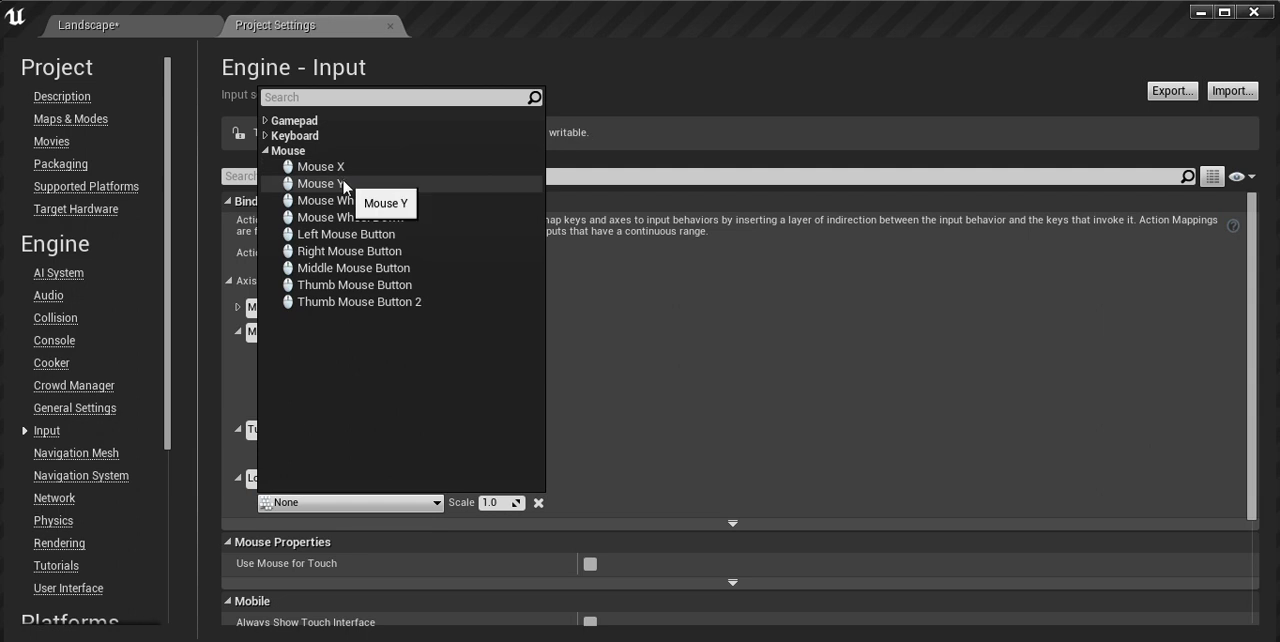
{"action": "left_click", "coordinate": [343, 184]}
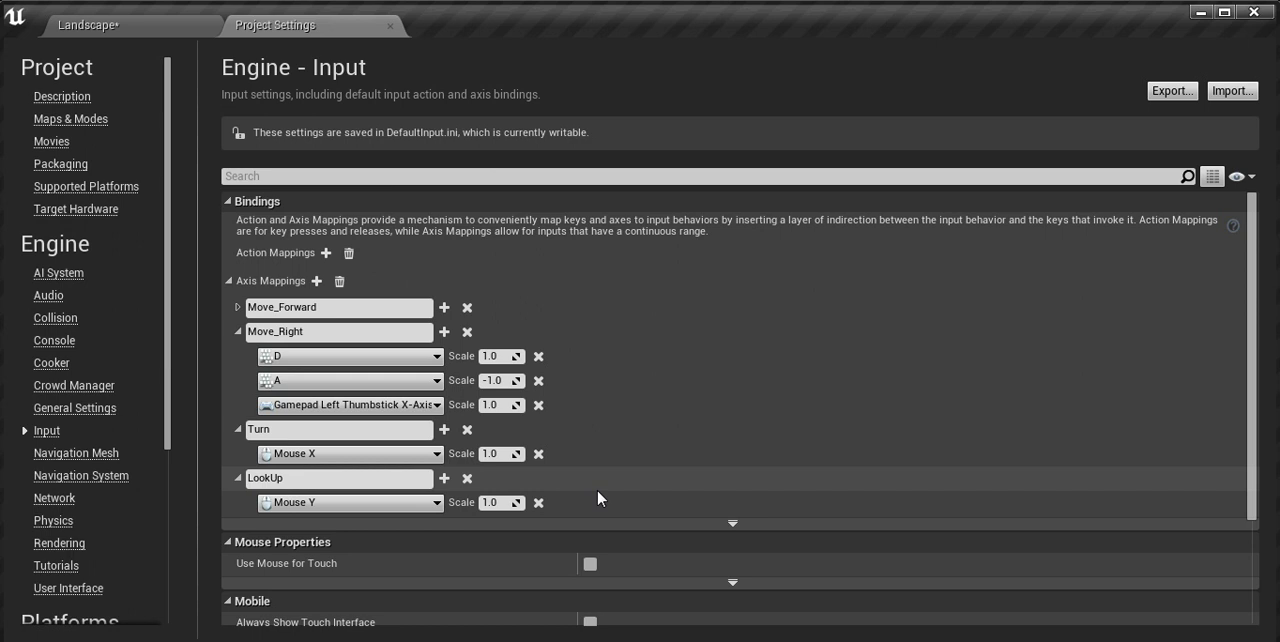
Step: Add another axis mapping below LookUp and name it TurnSpeed
{"action": "left_click", "coordinate": [316, 281]}
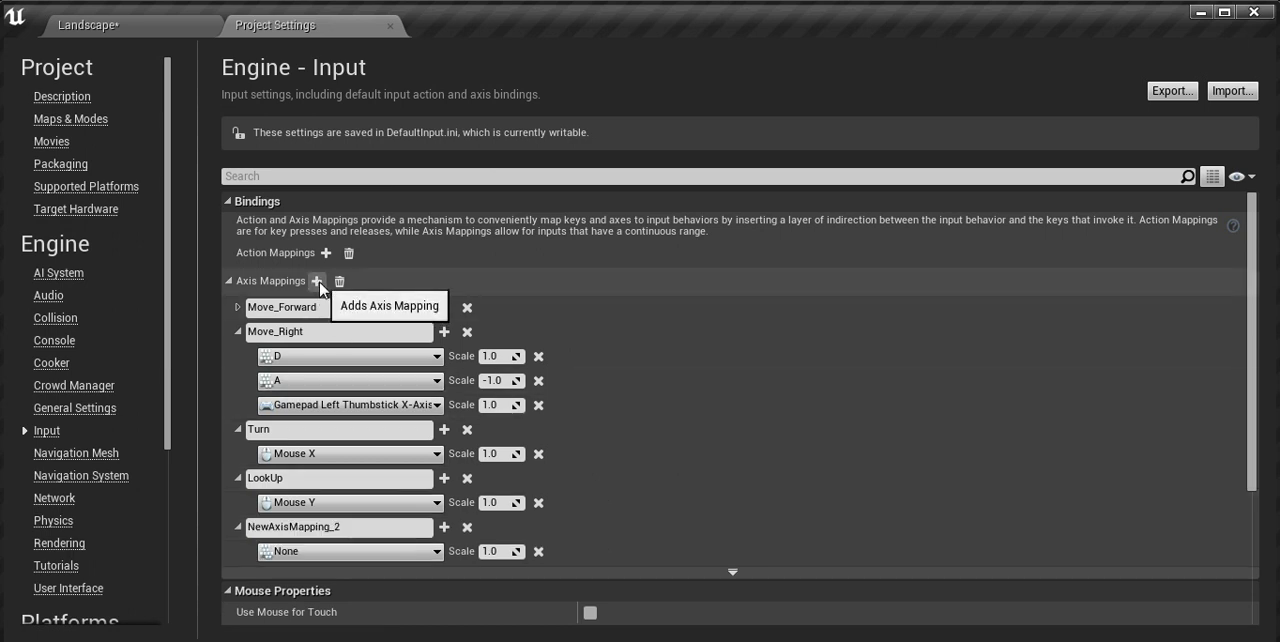
{"action": "left_click", "coordinate": [336, 527]}
{"action": "left_click_drag", "start_coordinate": [337, 527], "coordinate": [178, 535]}
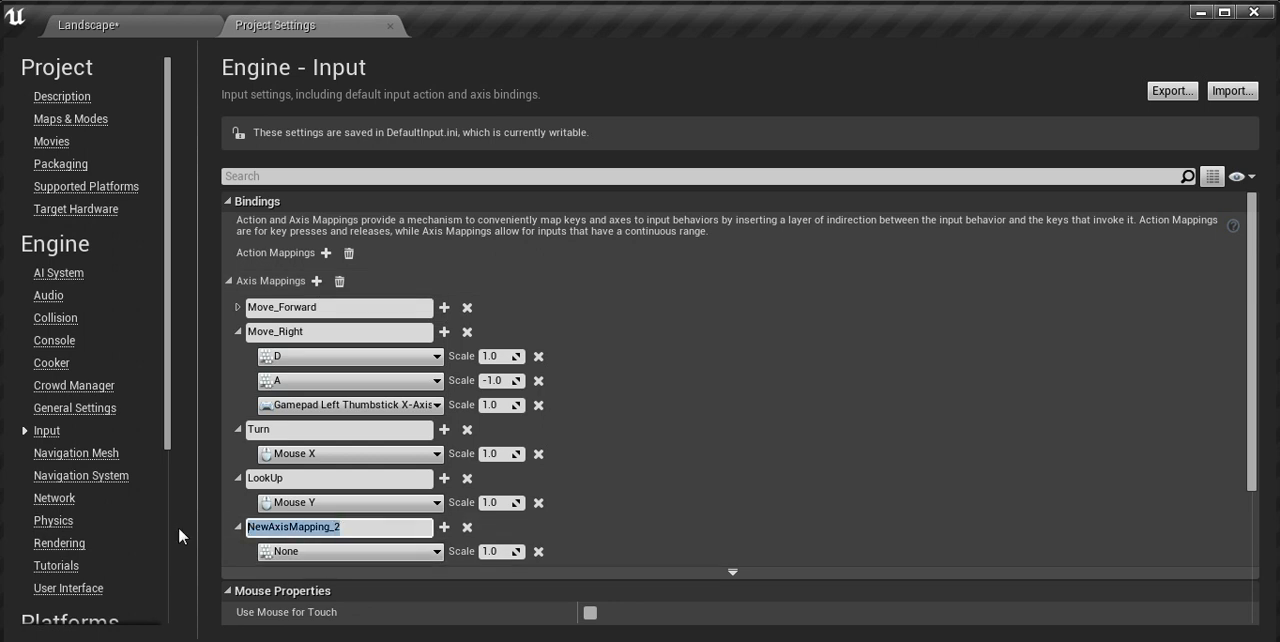
{"action": "type", "text": "Turn"}
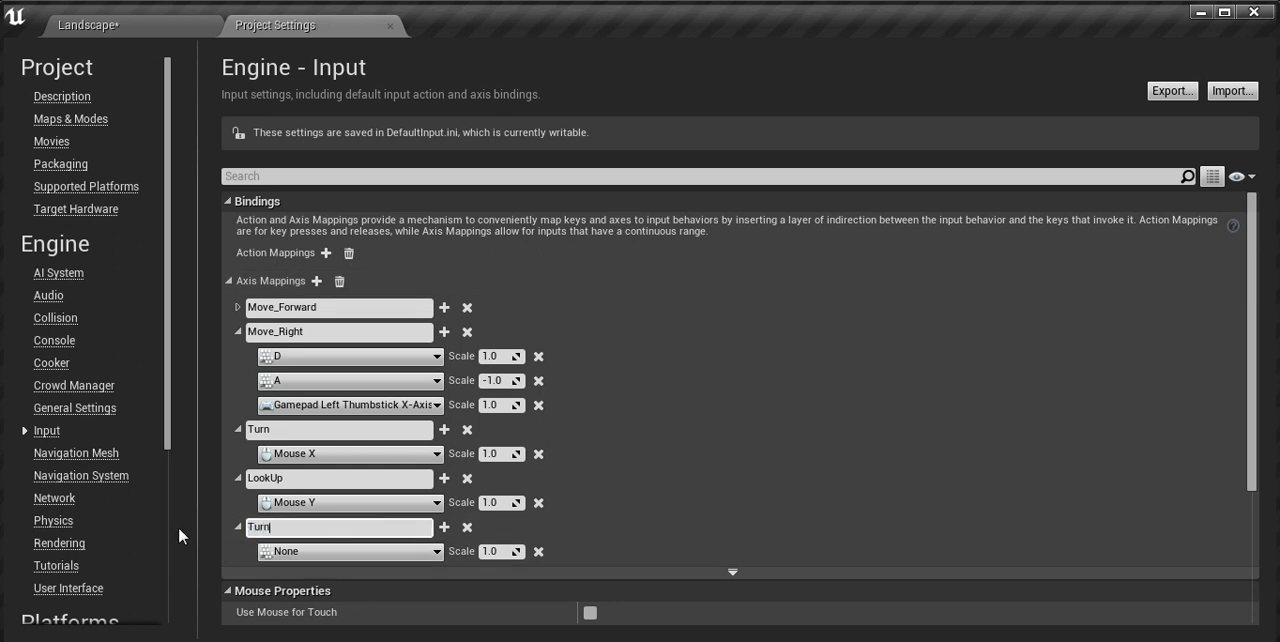
{"action": "type", "text": "Speed"}
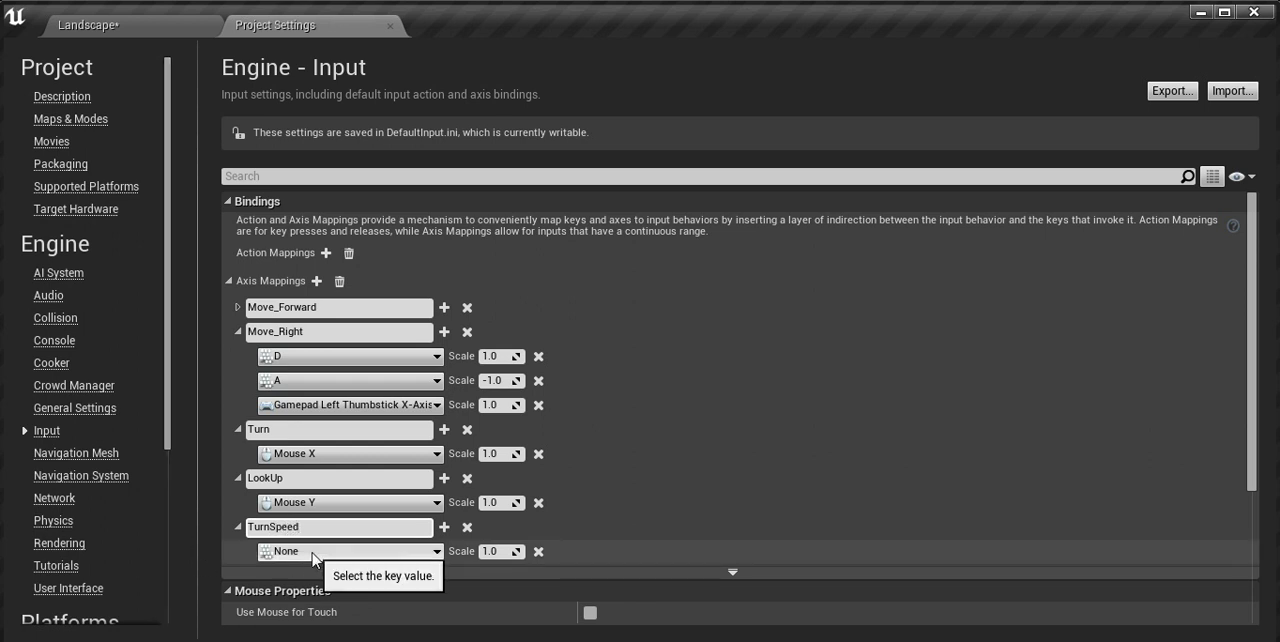
Step: Bind the TurnSpeed axis mapping to Gamepad Right Thumbstick X-Axis
{"action": "left_click", "coordinate": [433, 552]}
{"action": "left_click", "coordinate": [436, 552]}
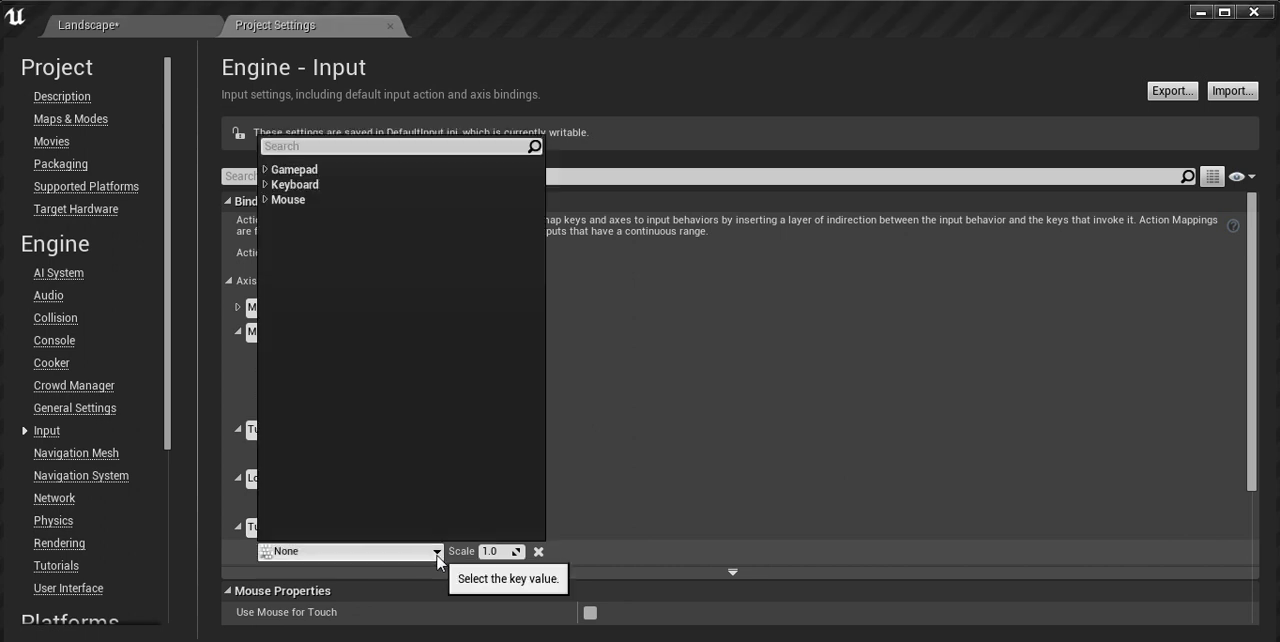
{"action": "left_click", "coordinate": [303, 171]}
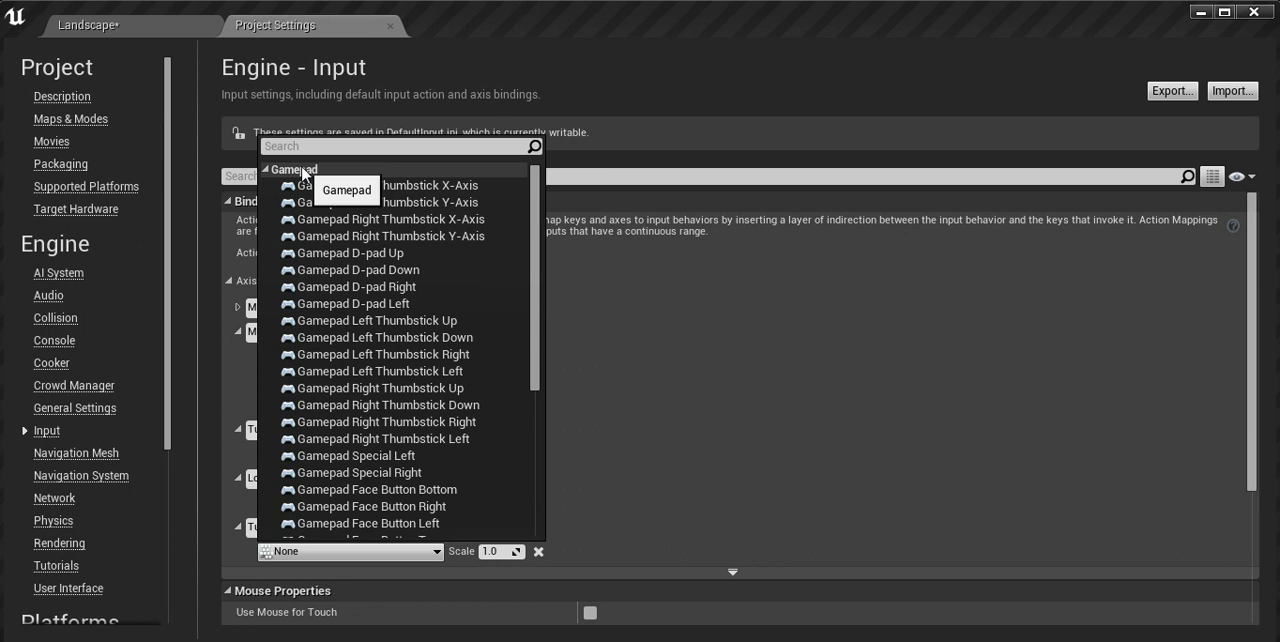
{"action": "left_click", "coordinate": [420, 220]}
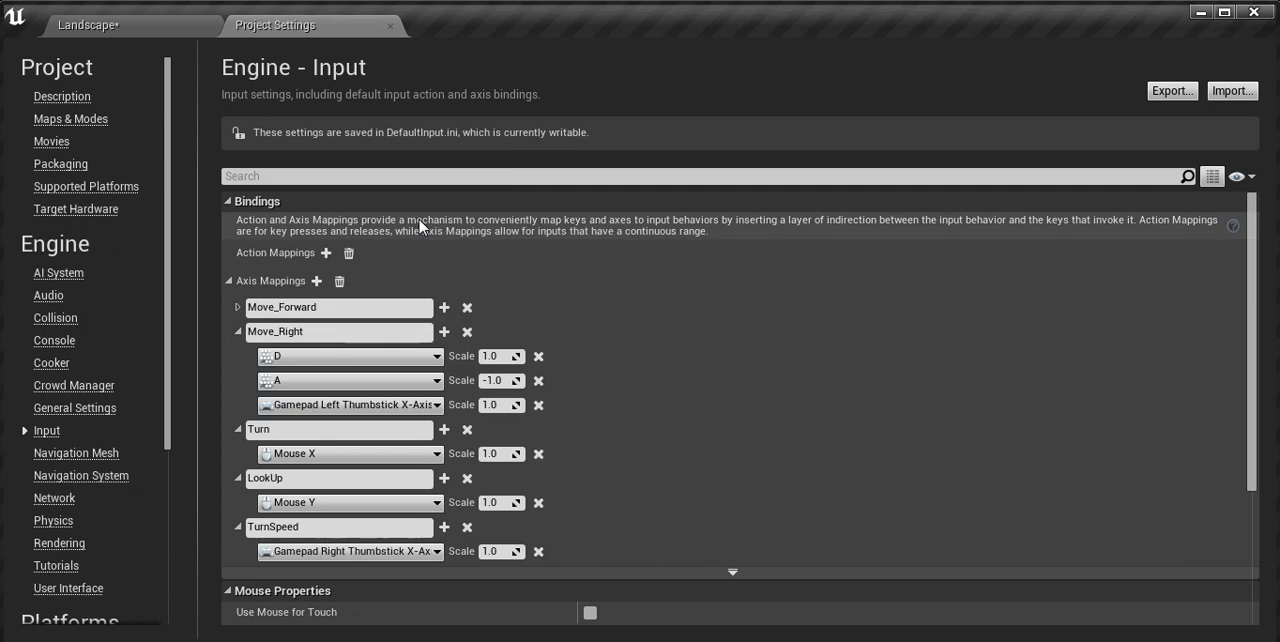
Step: Add a second binding to TurnSpeed using the keyboard Left key, with its scale set to -1.0
{"action": "left_click", "coordinate": [445, 528]}
{"action": "left_click", "coordinate": [410, 576]}
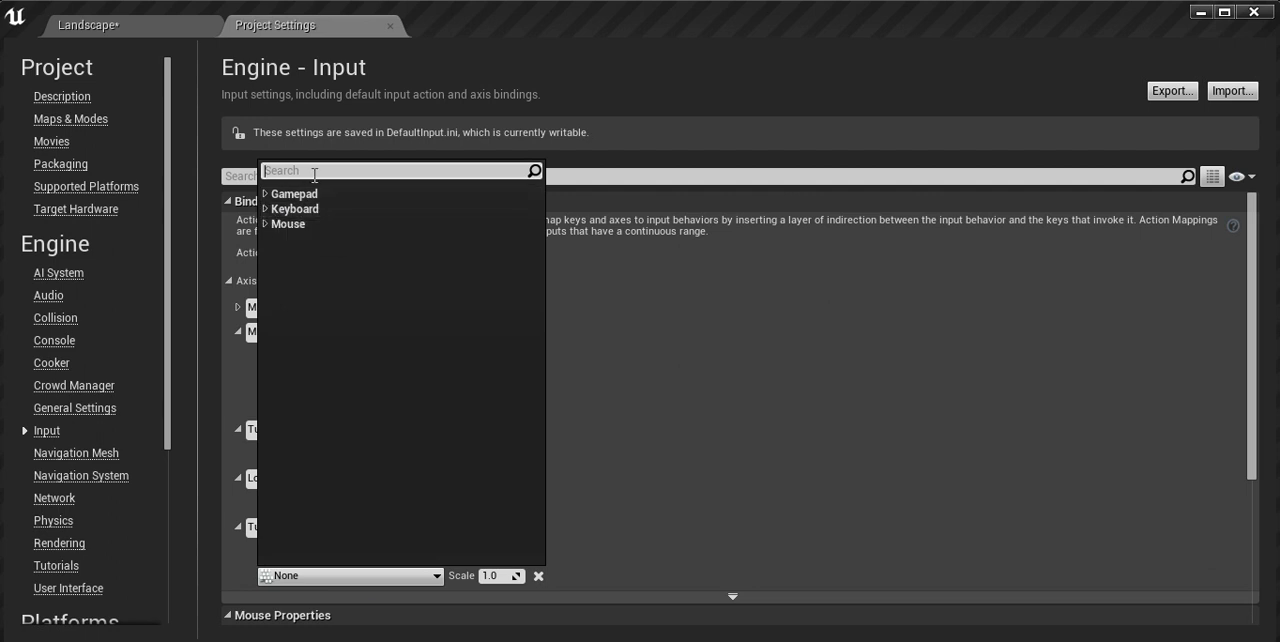
{"action": "type", "text": "le"}
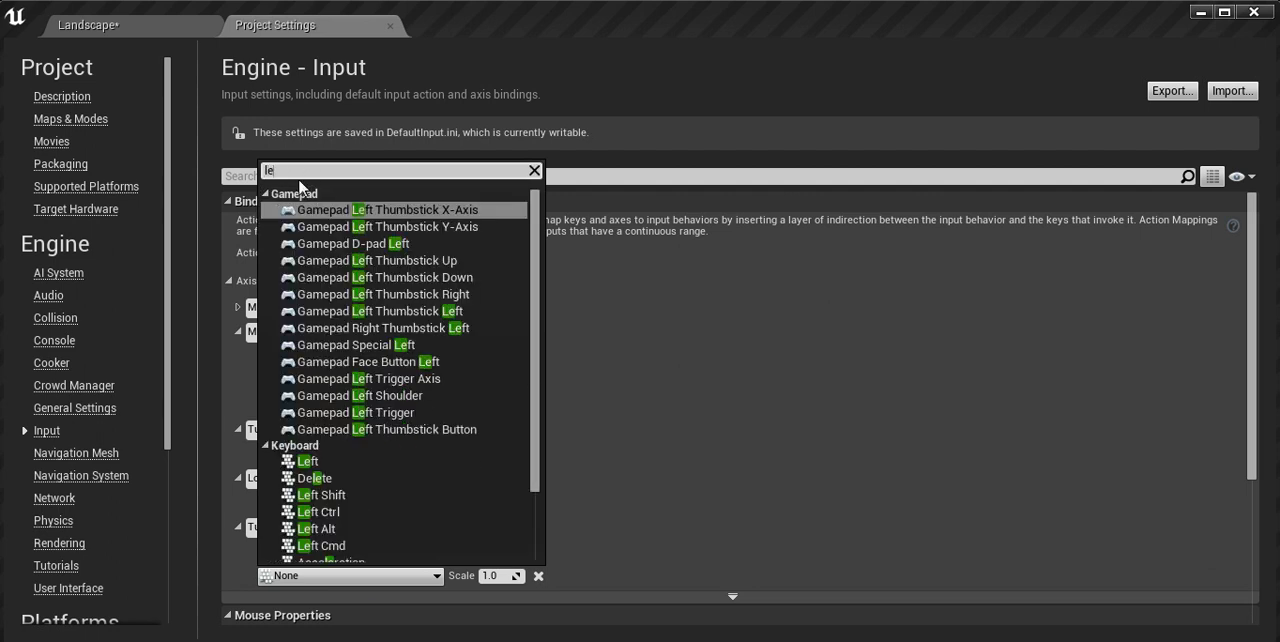
{"action": "type", "text": "ft"}
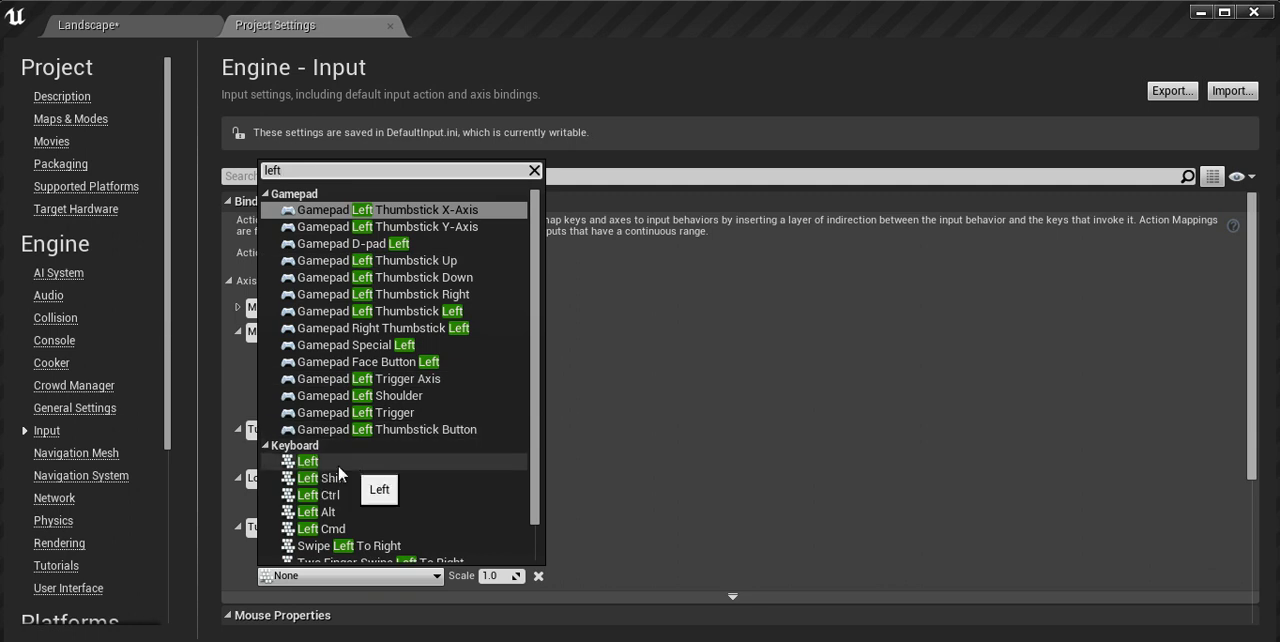
{"action": "left_click", "coordinate": [312, 464]}
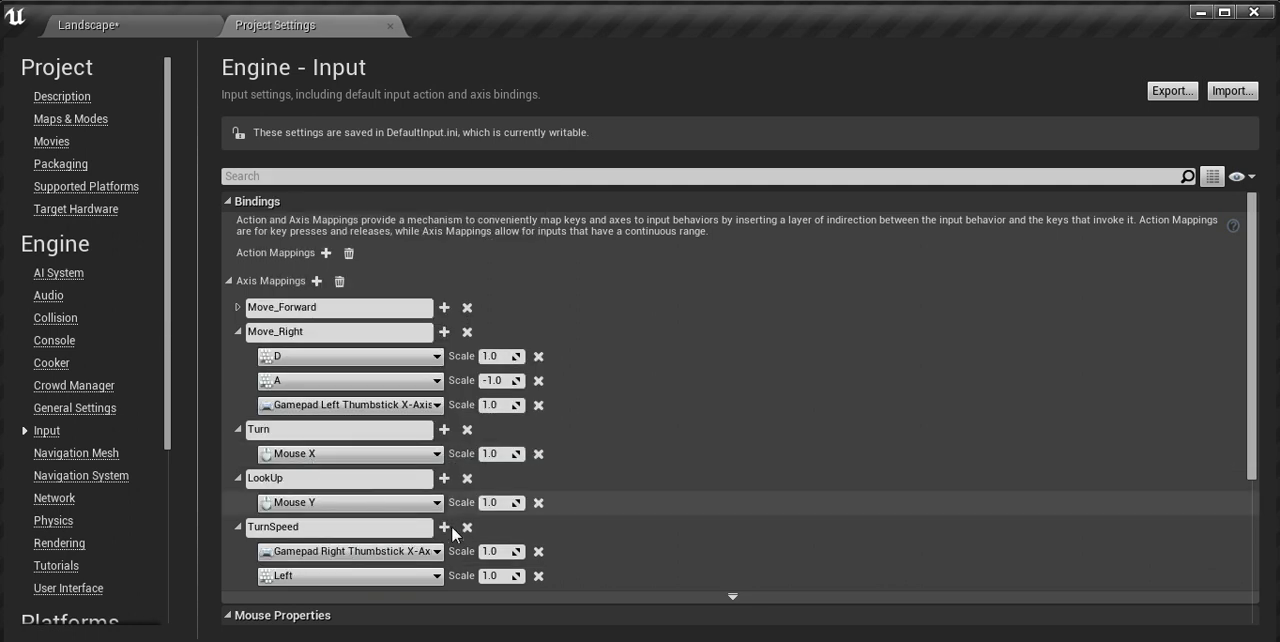
{"action": "left_click", "coordinate": [495, 578]}
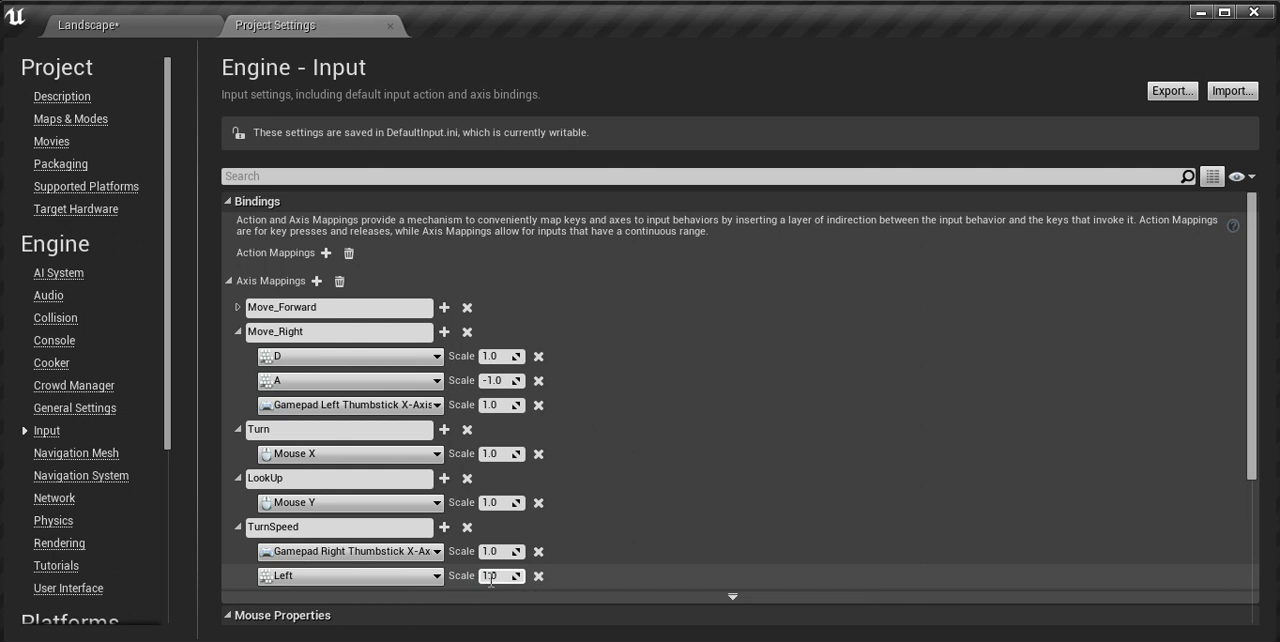
{"action": "type", "text": "-"}
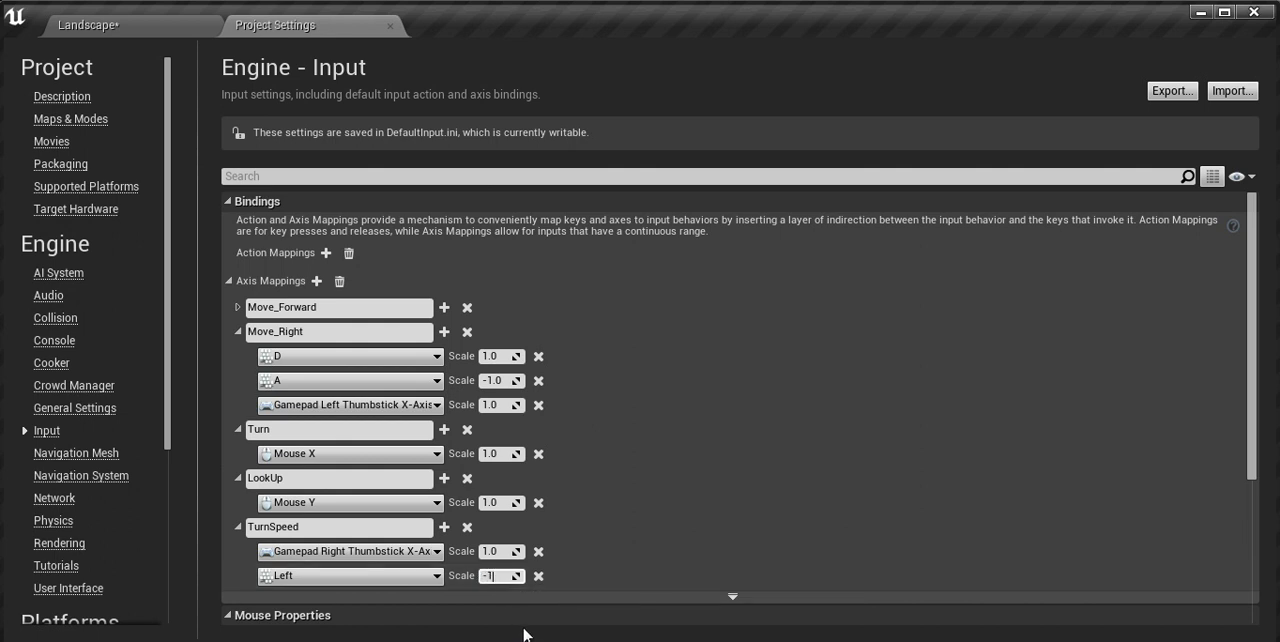
{"action": "type", "text": "1"}
{"action": "key", "text": "Return"}
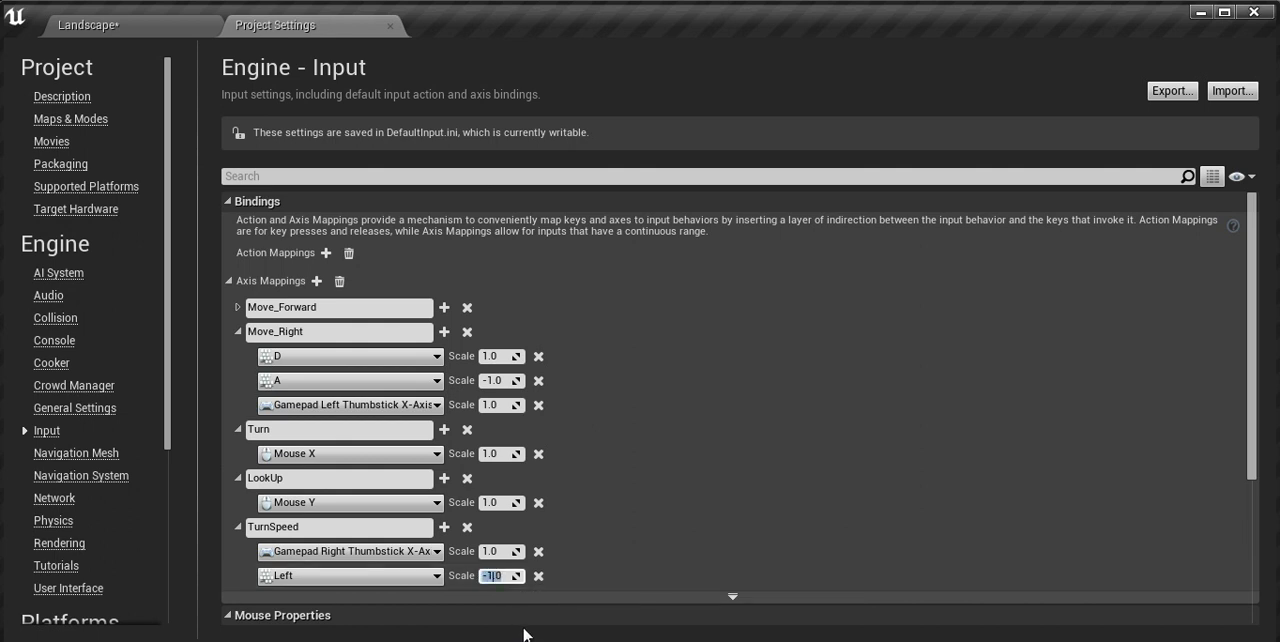
Step: Add a third binding to TurnSpeed using the keyboard Right key
{"action": "left_click", "coordinate": [445, 528]}
{"action": "left_click", "coordinate": [333, 601]}
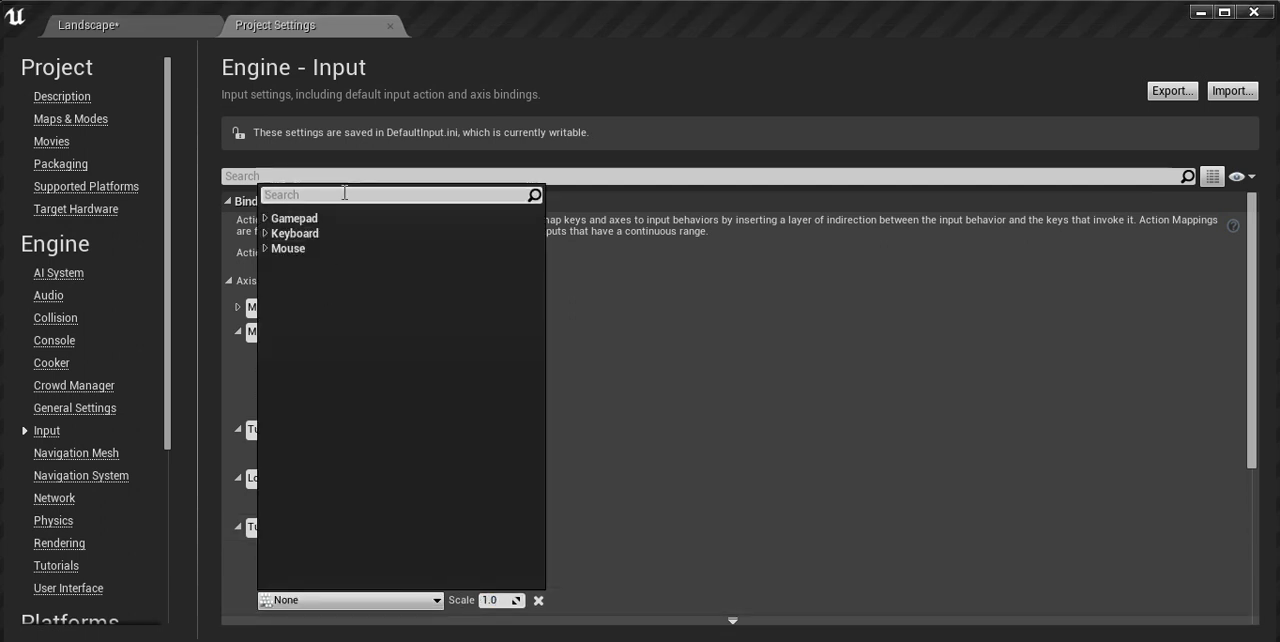
{"action": "type", "text": "r"}
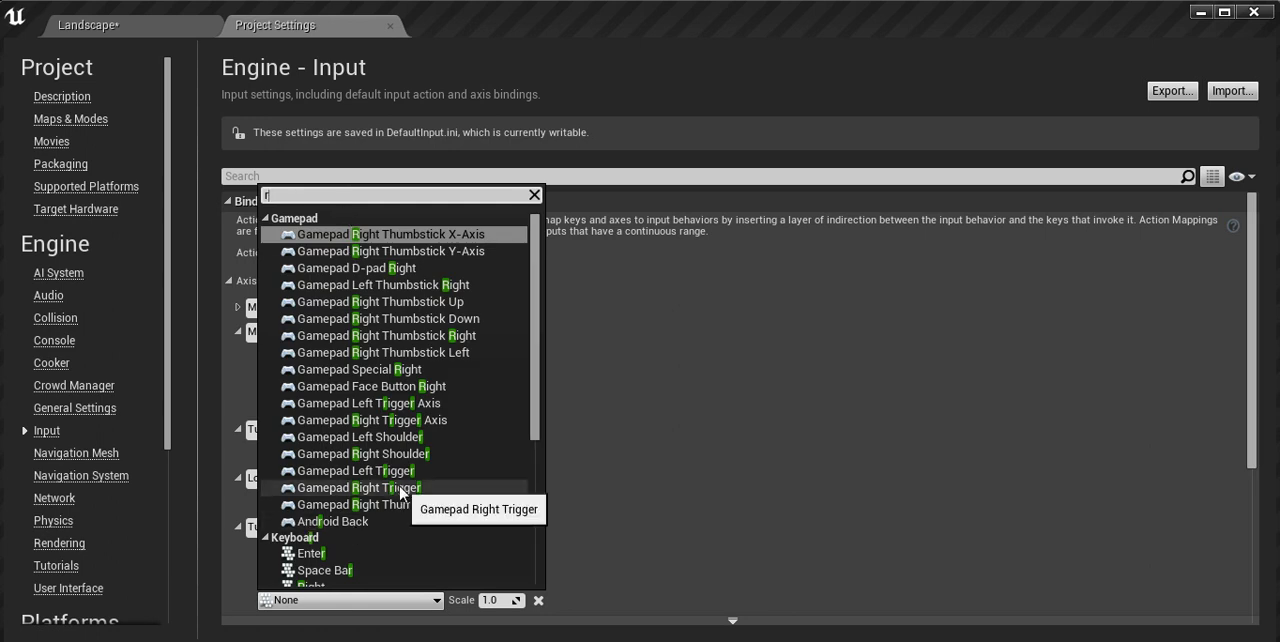
{"action": "type", "text": "ight"}
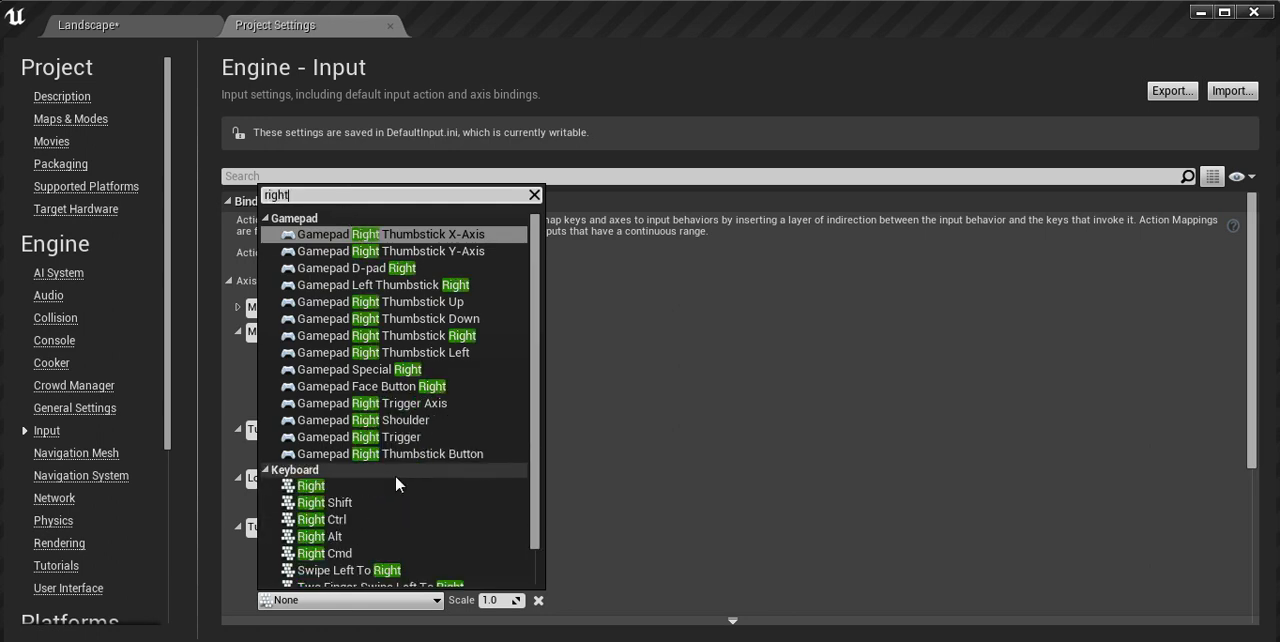
{"action": "left_click", "coordinate": [316, 486]}
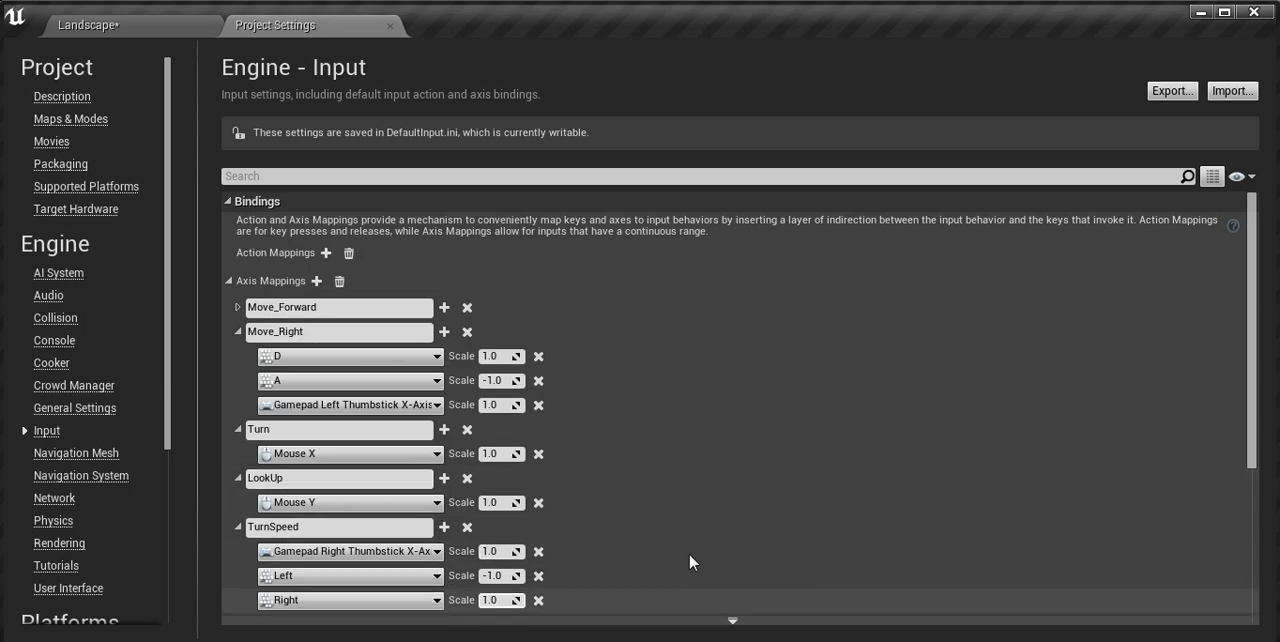
Step: Add another axis mapping below TurnSpeed and name it LookUpSpeed
{"action": "left_click_drag", "start_coordinate": [1252, 338], "coordinate": [1249, 371]}
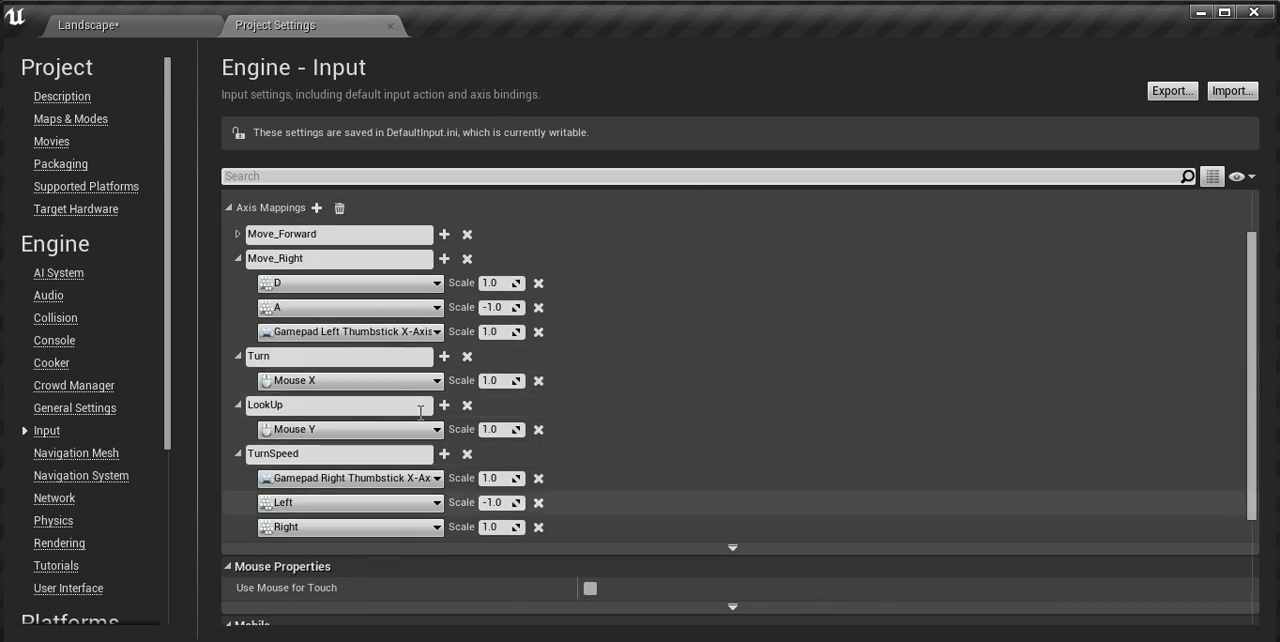
{"action": "left_click", "coordinate": [316, 208]}
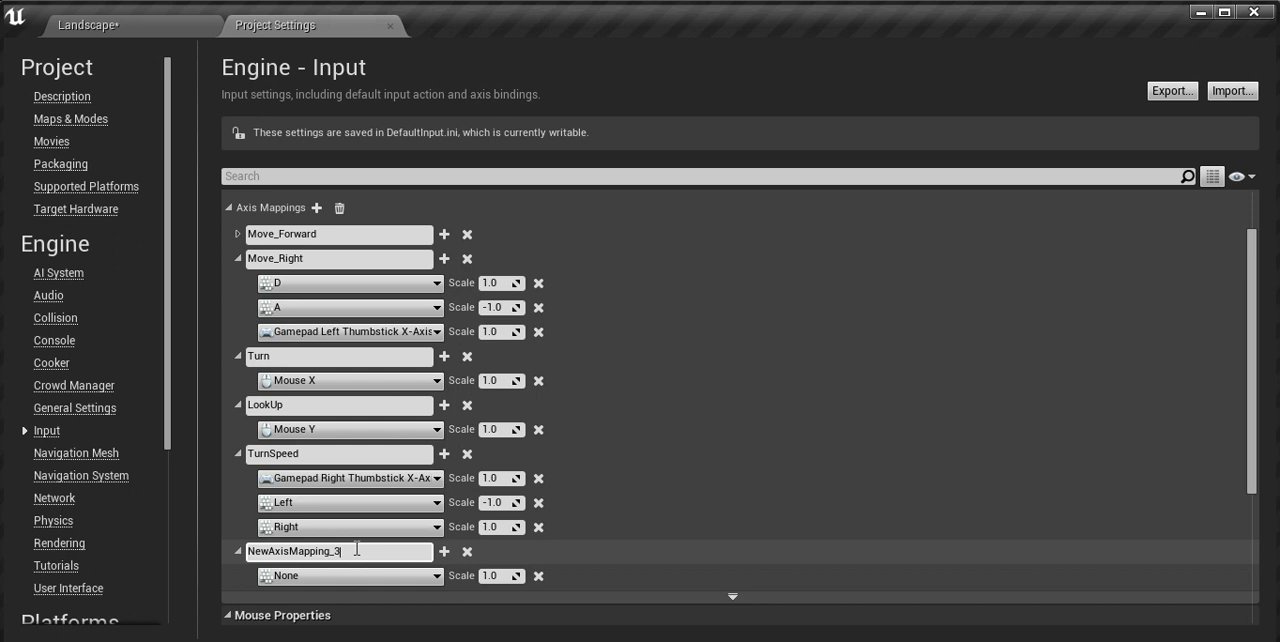
{"action": "type", "text": "oo"}
{"action": "key", "text": "BackSpace"}
{"action": "key", "text": "BackSpace"}
{"action": "key", "text": "BackSpace"}
{"action": "key", "text": "BackSpace"}
{"action": "key", "text": "BackSpace"}
{"action": "key", "text": "BackSpace"}
{"action": "key", "text": "BackSpace"}
{"action": "key", "text": "BackSpace"}
{"action": "key", "text": "BackSpace"}
{"action": "key", "text": "BackSpace"}
{"action": "key", "text": "BackSpace"}
{"action": "key", "text": "BackSpace"}
{"action": "key", "text": "BackSpace"}
{"action": "key", "text": "BackSpace"}
{"action": "key", "text": "BackSpace"}
{"action": "key", "text": "BackSpace"}
{"action": "key", "text": "BackSpace"}
{"action": "key", "text": "BackSpace"}
{"action": "type", "text": "LookUpSpeed"}
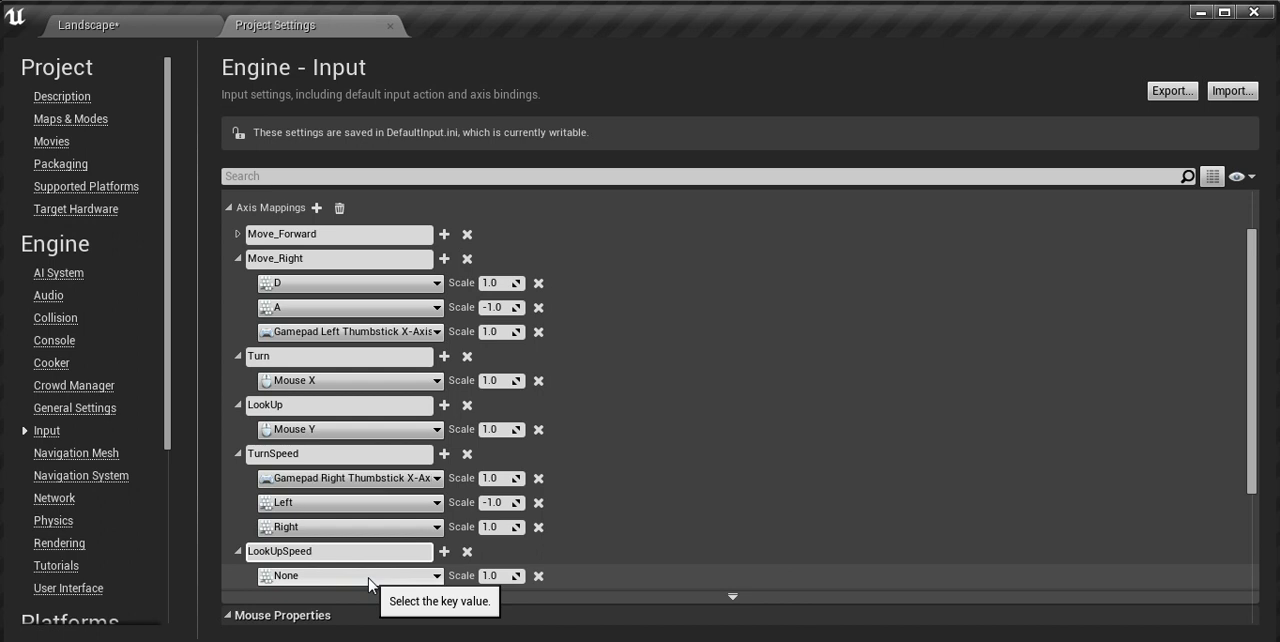
Step: Bind the LookUpSpeed axis mapping to Gamepad Right Thumbstick Y-Axis
{"action": "left_click", "coordinate": [435, 577]}
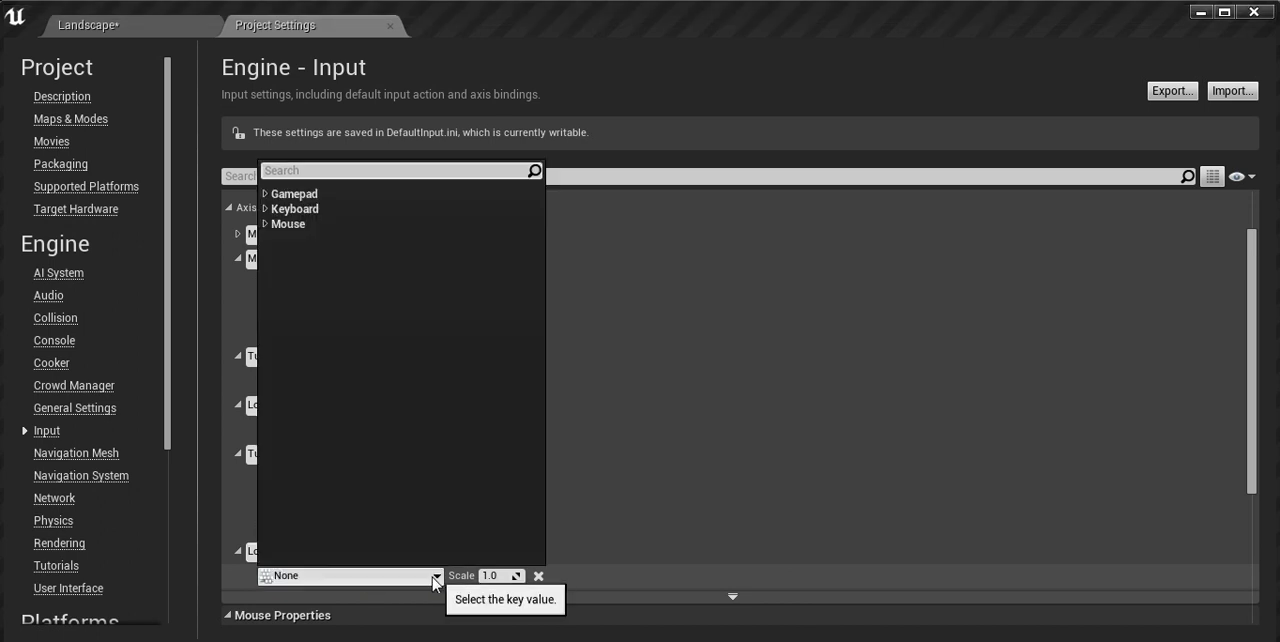
{"action": "left_click", "coordinate": [266, 194]}
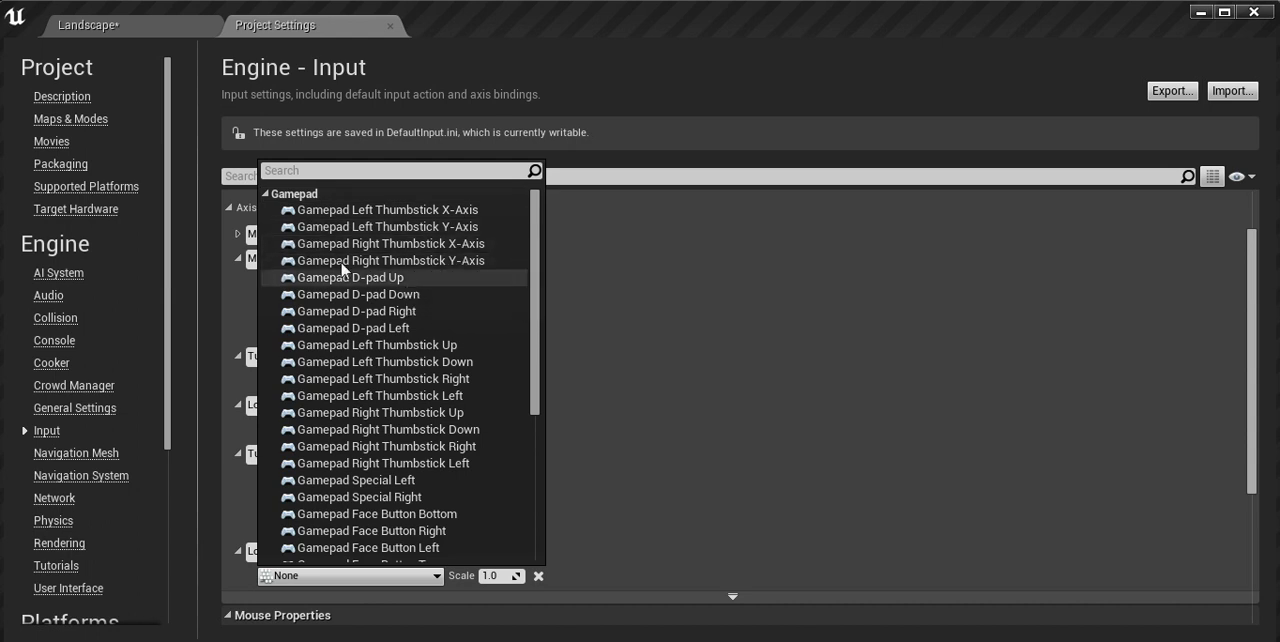
{"action": "left_click", "coordinate": [484, 261]}
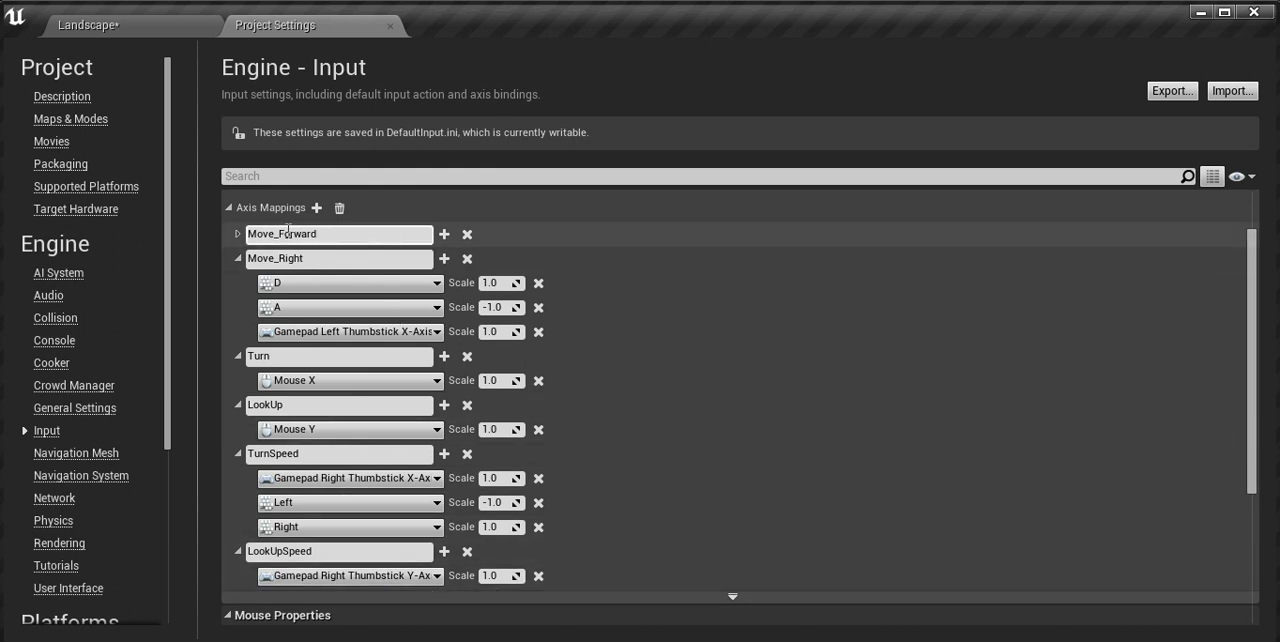
Step: Check the Move_Forward bindings, and collapse the Move_Forward, Move_Right and Turn axis mappings
{"action": "left_click", "coordinate": [238, 234]}
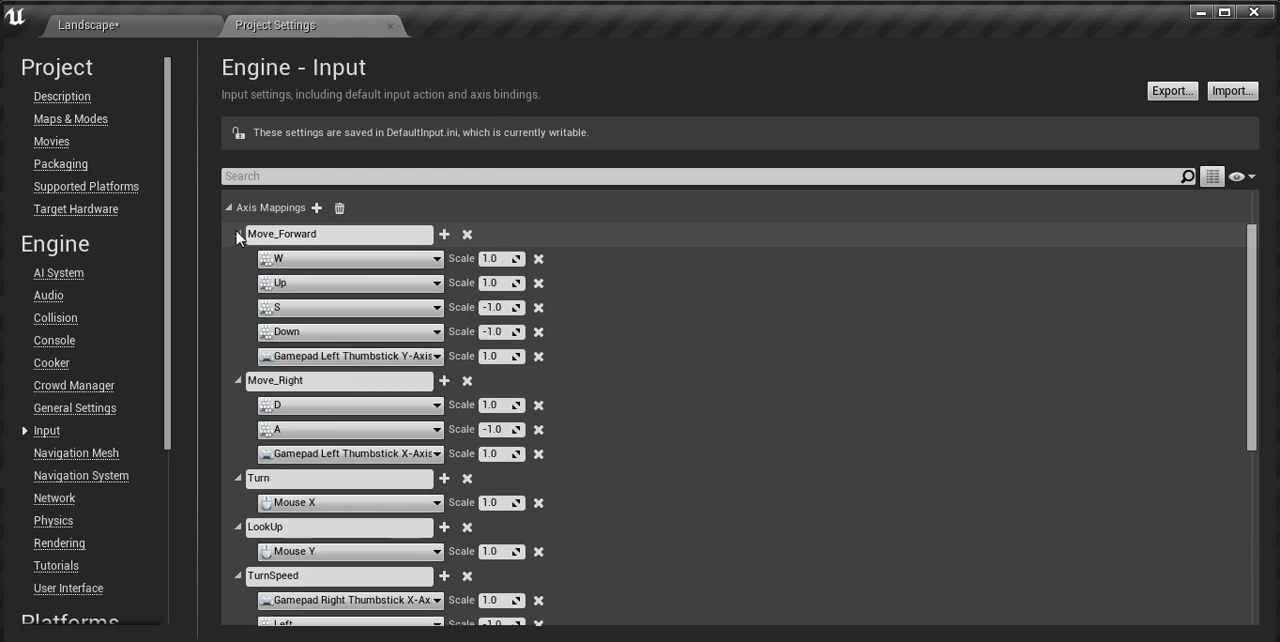
{"action": "left_click", "coordinate": [238, 234]}
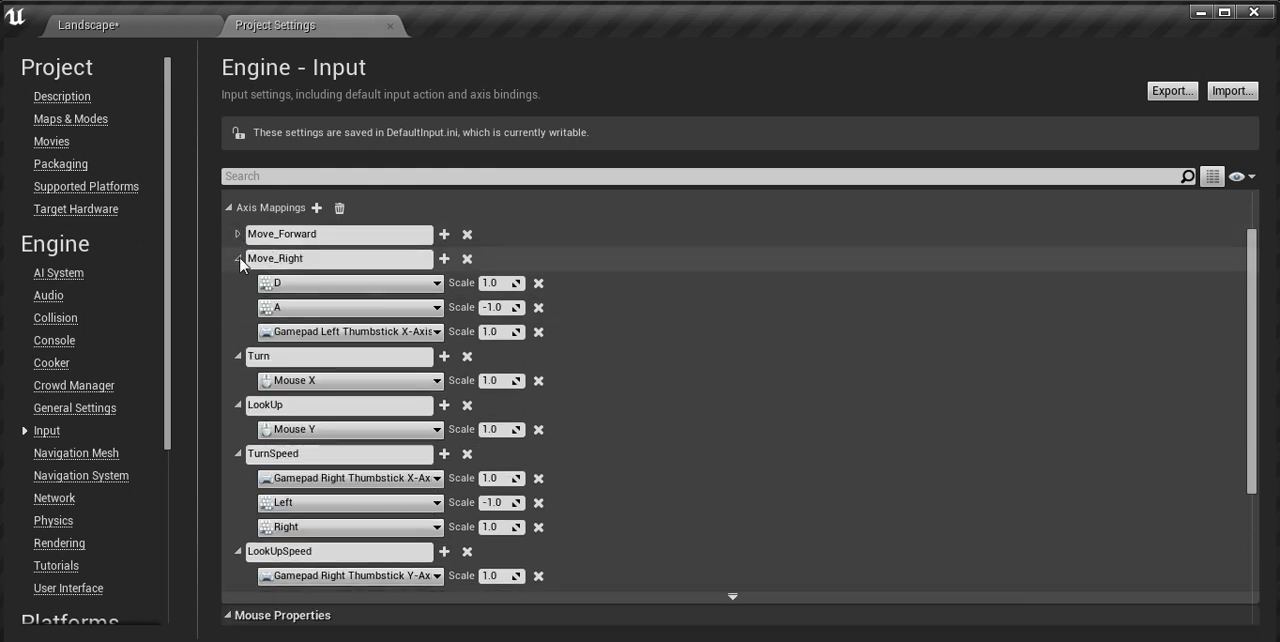
{"action": "left_click", "coordinate": [238, 259]}
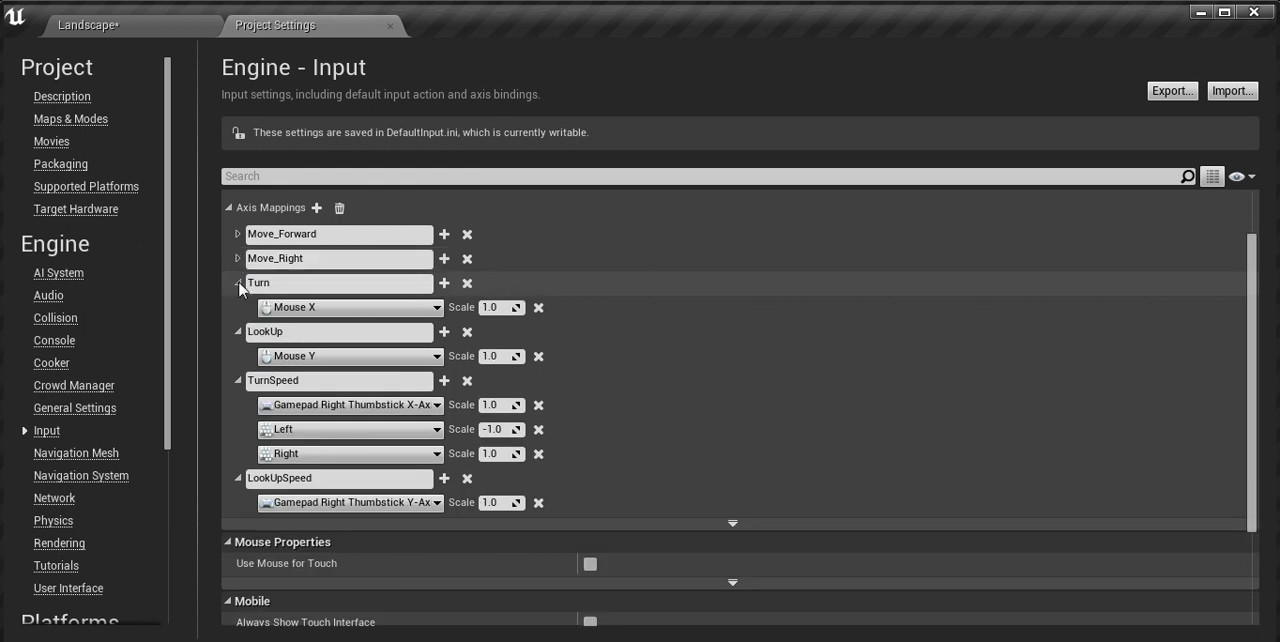
{"action": "left_click", "coordinate": [239, 286]}
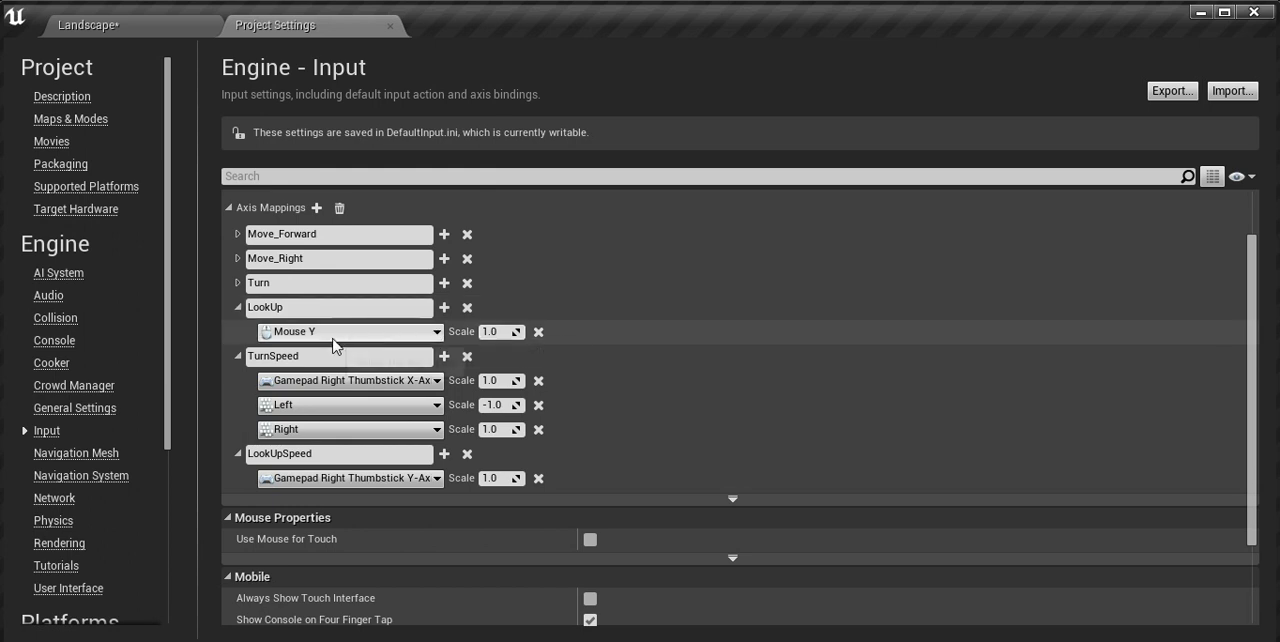
Step: Set the scale of LookUp's Mouse Y binding to -1.0, and collapse the LookUp, TurnSpeed and LookUpSpeed mappings
{"action": "left_click", "coordinate": [493, 332]}
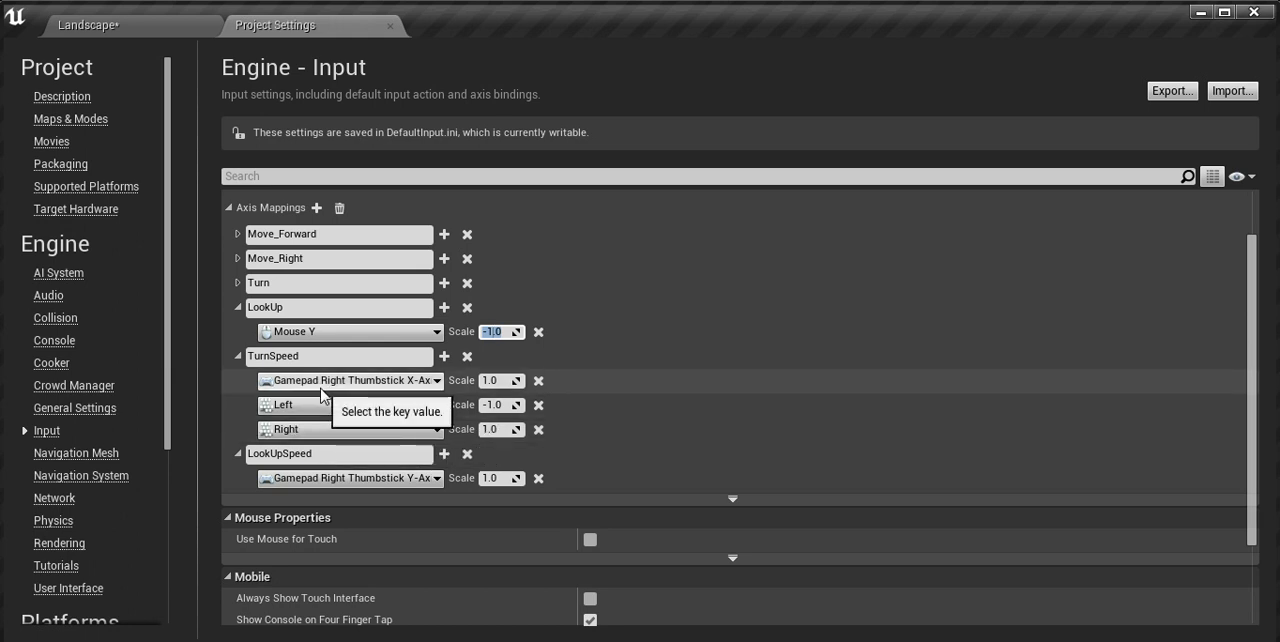
{"action": "left_click", "coordinate": [238, 309]}
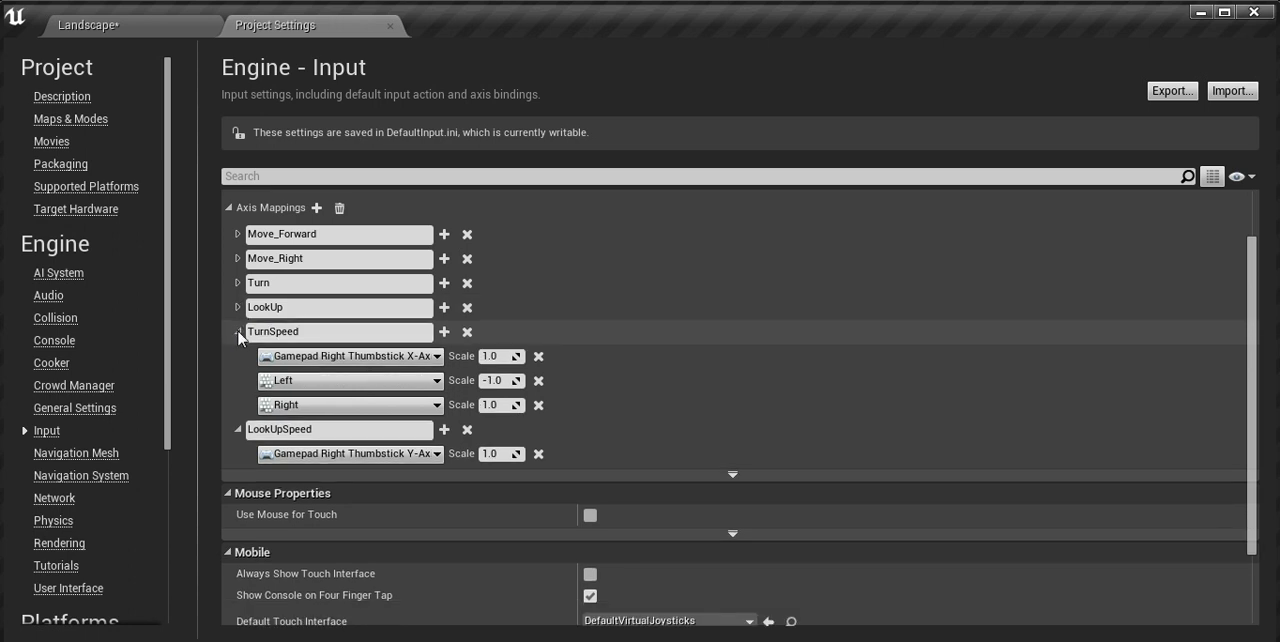
{"action": "left_click", "coordinate": [238, 334]}
{"action": "left_click", "coordinate": [239, 358]}
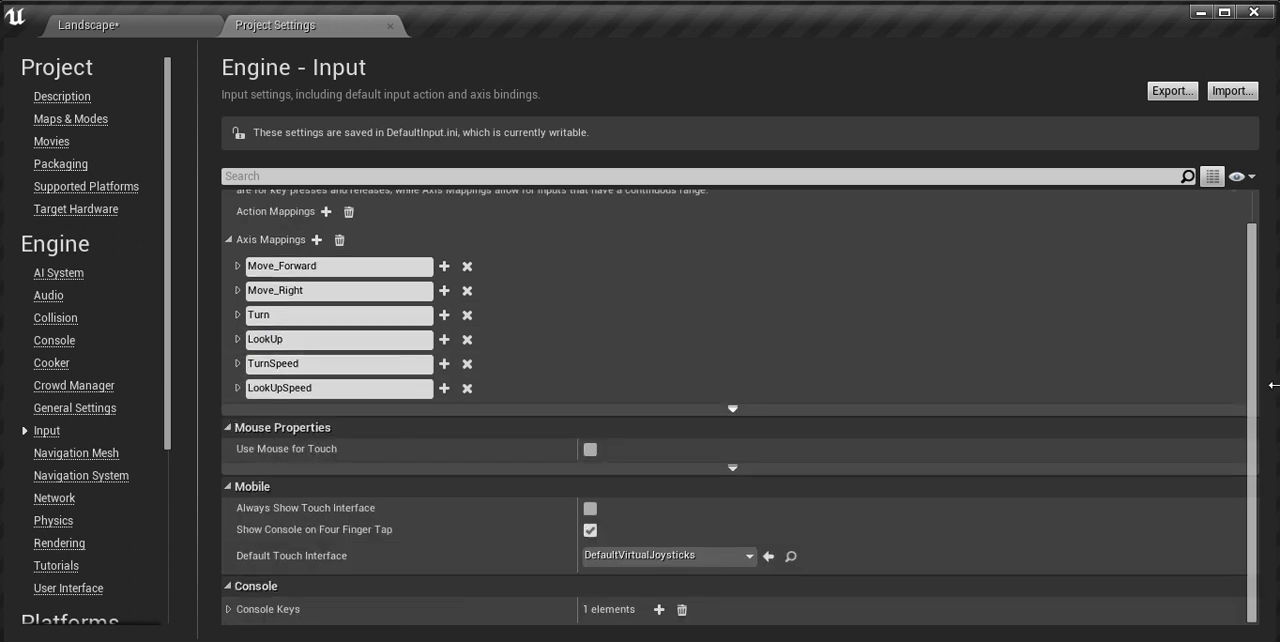
Step: Add two new action mappings and expand the Action Mappings list
{"action": "scroll", "coordinate": [1252, 360], "scroll_direction": "up", "scroll_amount": 2}
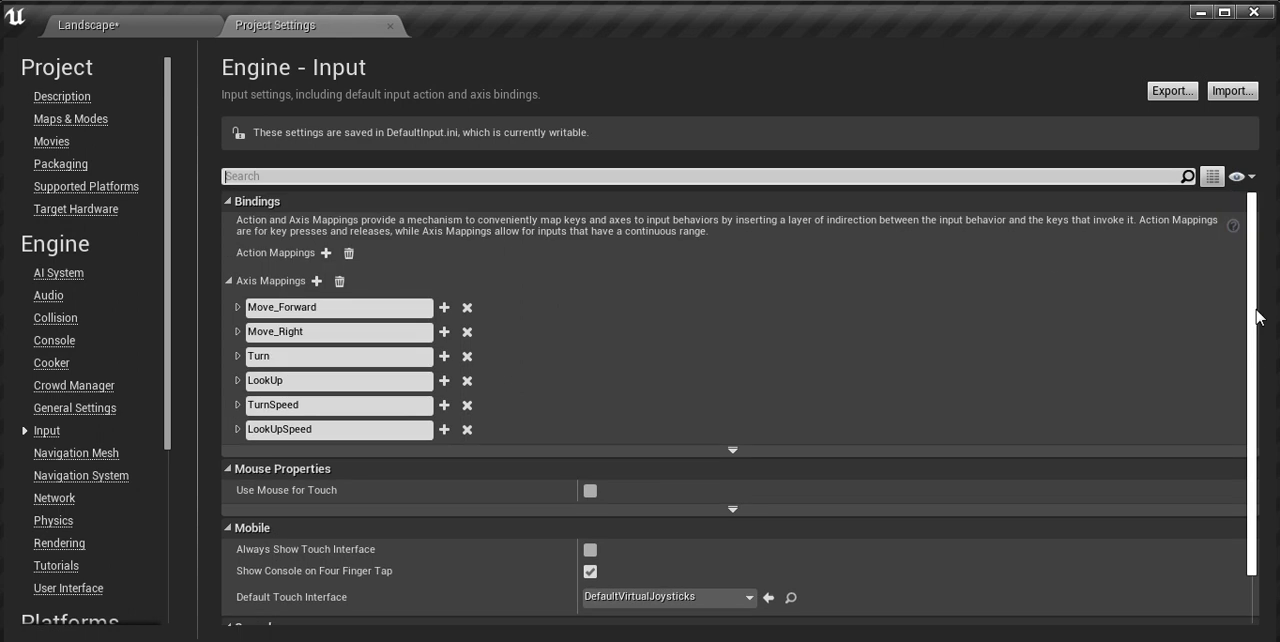
{"action": "left_click", "coordinate": [326, 255]}
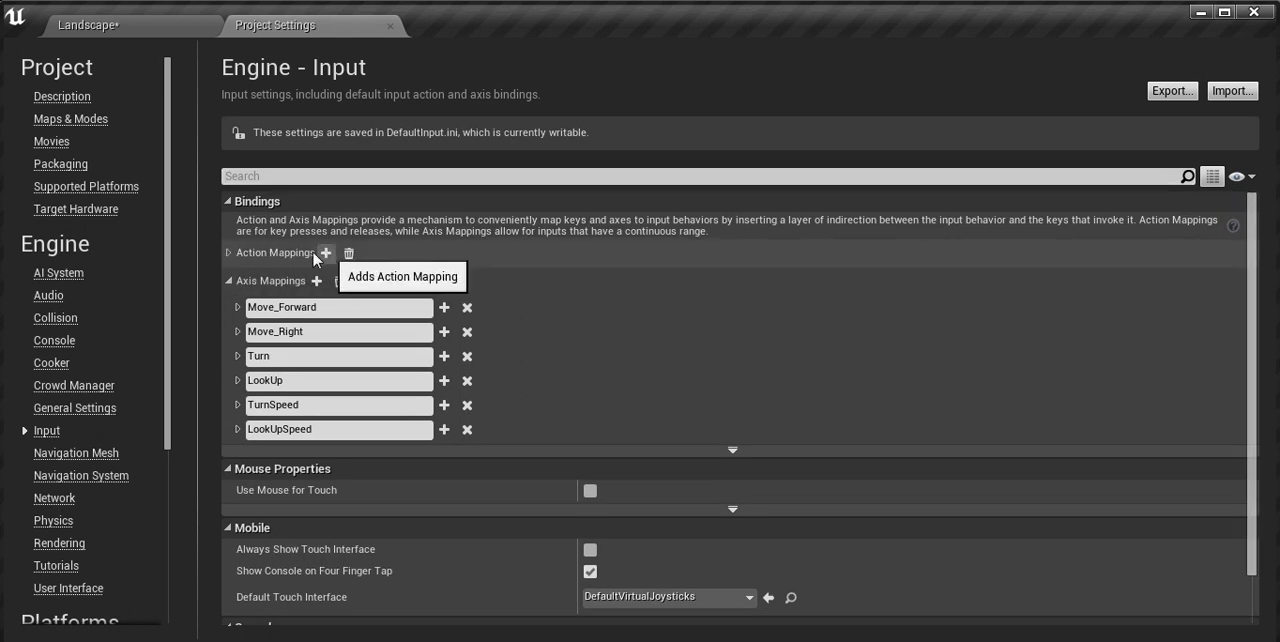
{"action": "left_click", "coordinate": [228, 252]}
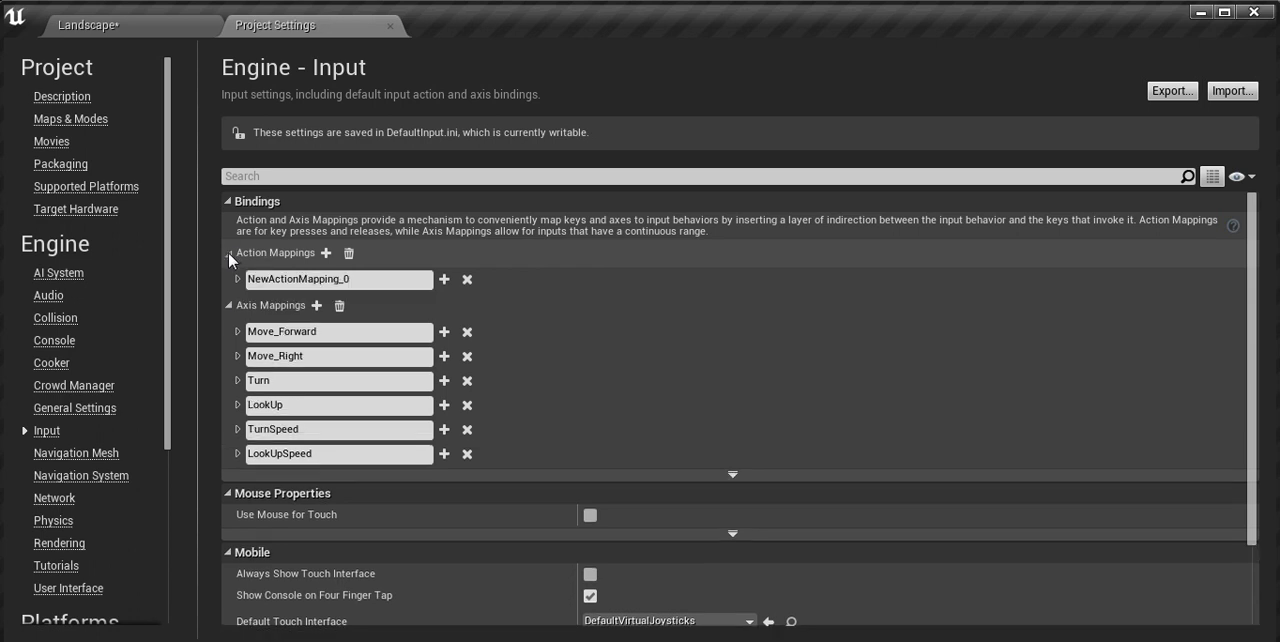
{"action": "left_click", "coordinate": [326, 253]}
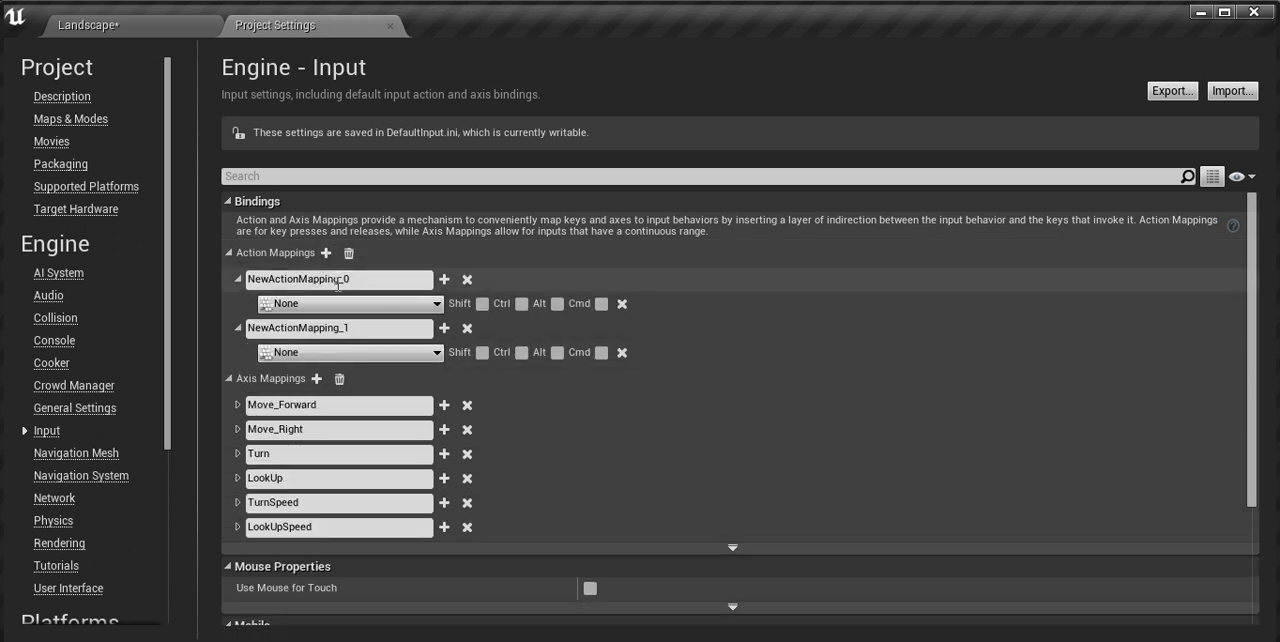
Step: Name the first action mapping Jump and bind it to the keyboard Space Bar
{"action": "left_click_drag", "start_coordinate": [368, 279], "coordinate": [196, 279]}
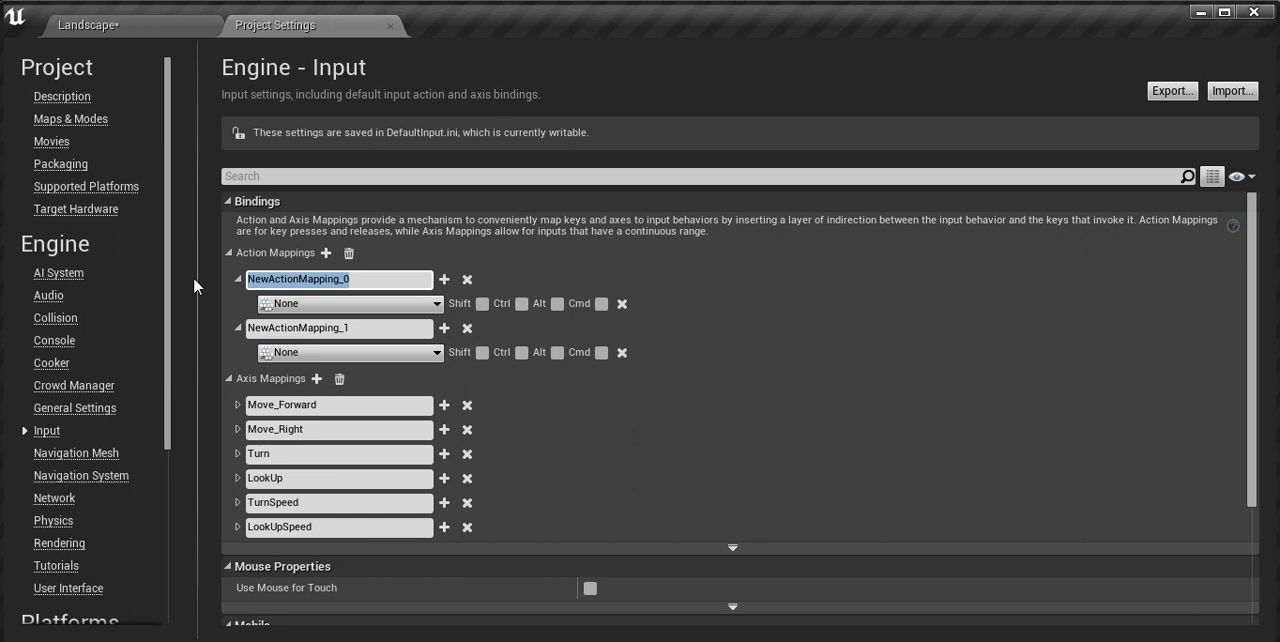
{"action": "type", "text": "Jump"}
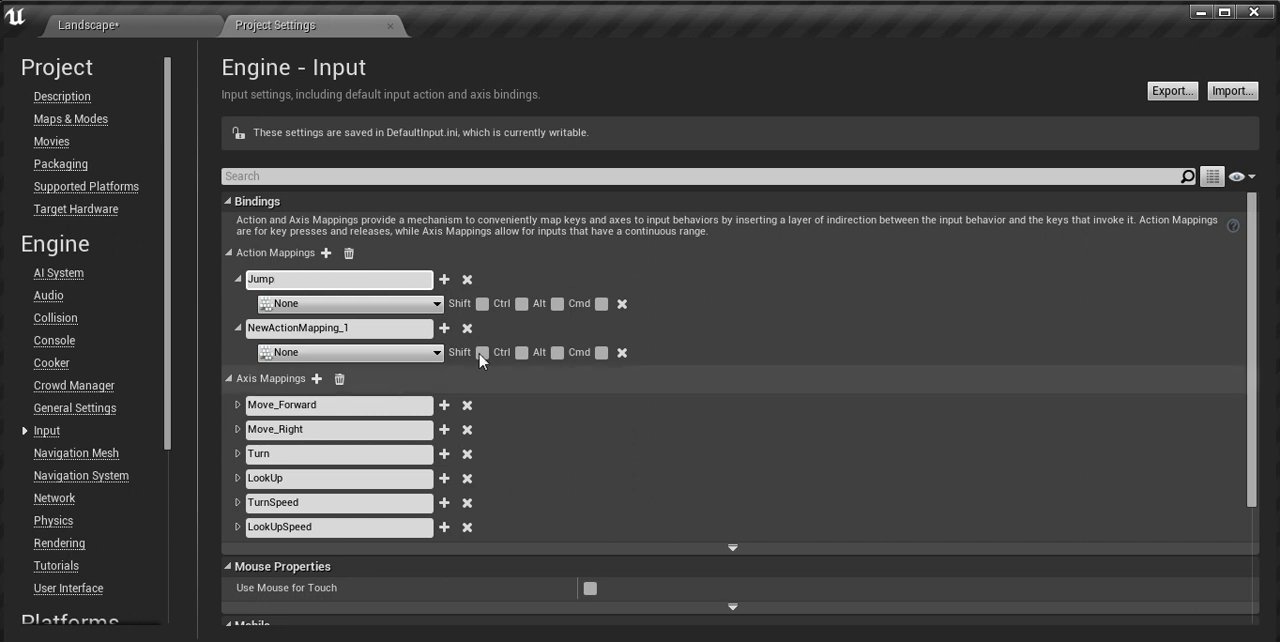
{"action": "left_click", "coordinate": [437, 304]}
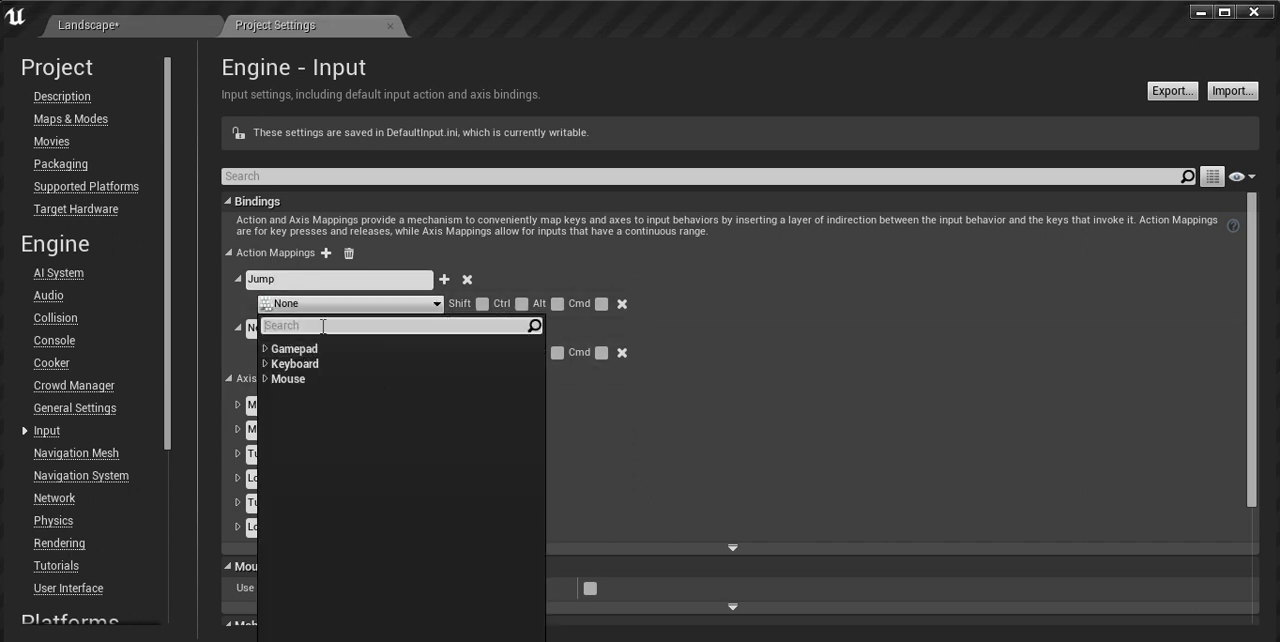
{"action": "type", "text": "sp"}
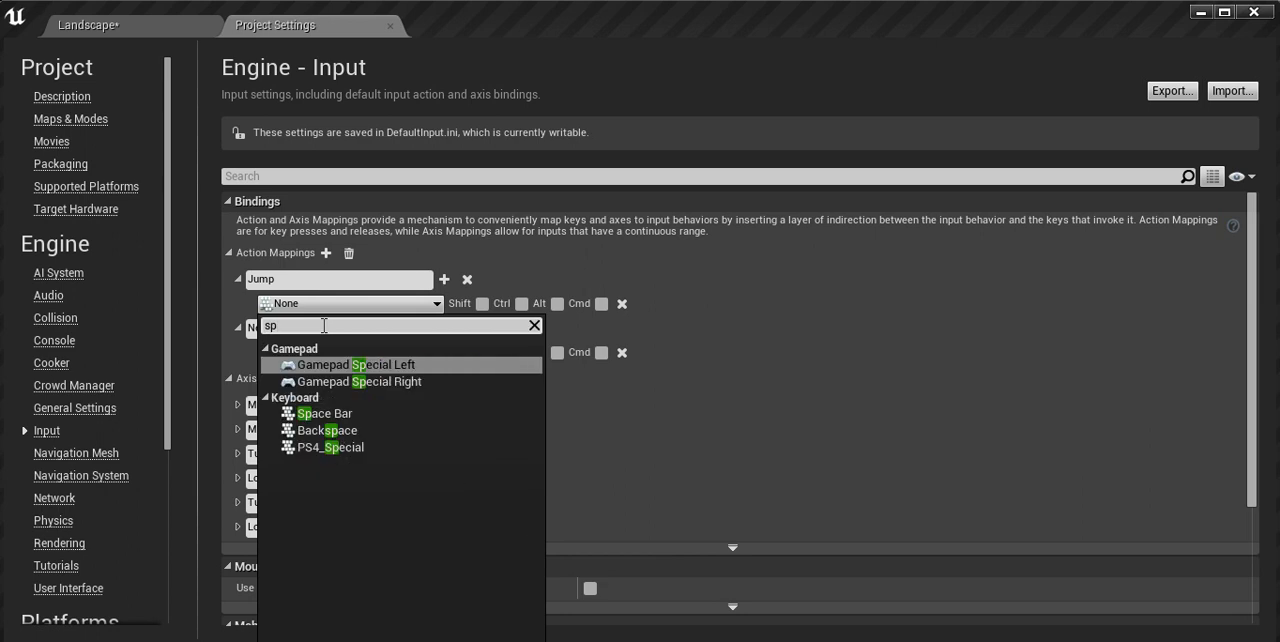
{"action": "left_click", "coordinate": [355, 415]}
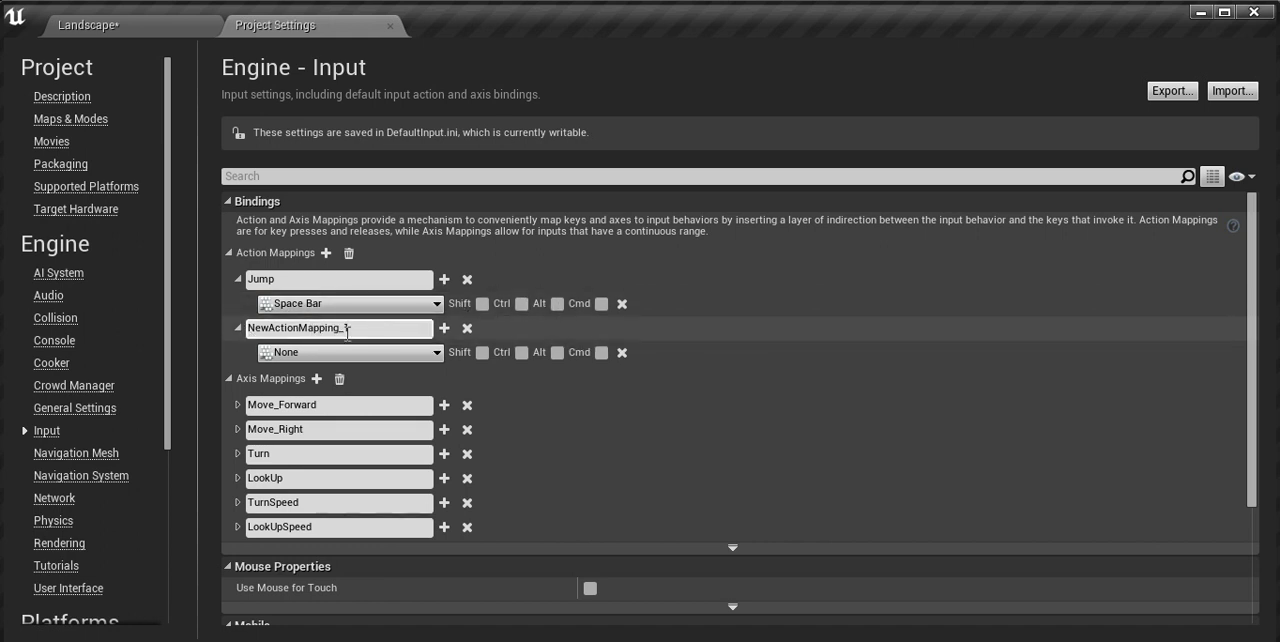
Step: Add a second binding to the Jump action using Gamepad Face Button Bottom
{"action": "left_click", "coordinate": [445, 280]}
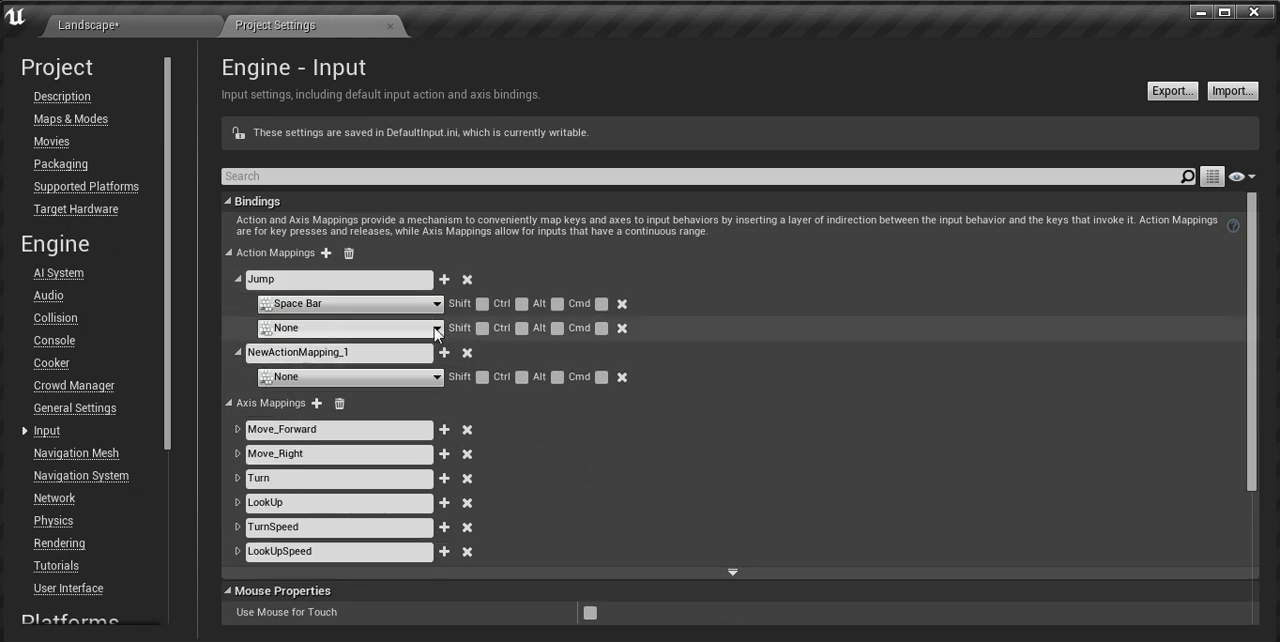
{"action": "left_click", "coordinate": [437, 330]}
{"action": "left_click", "coordinate": [466, 348]}
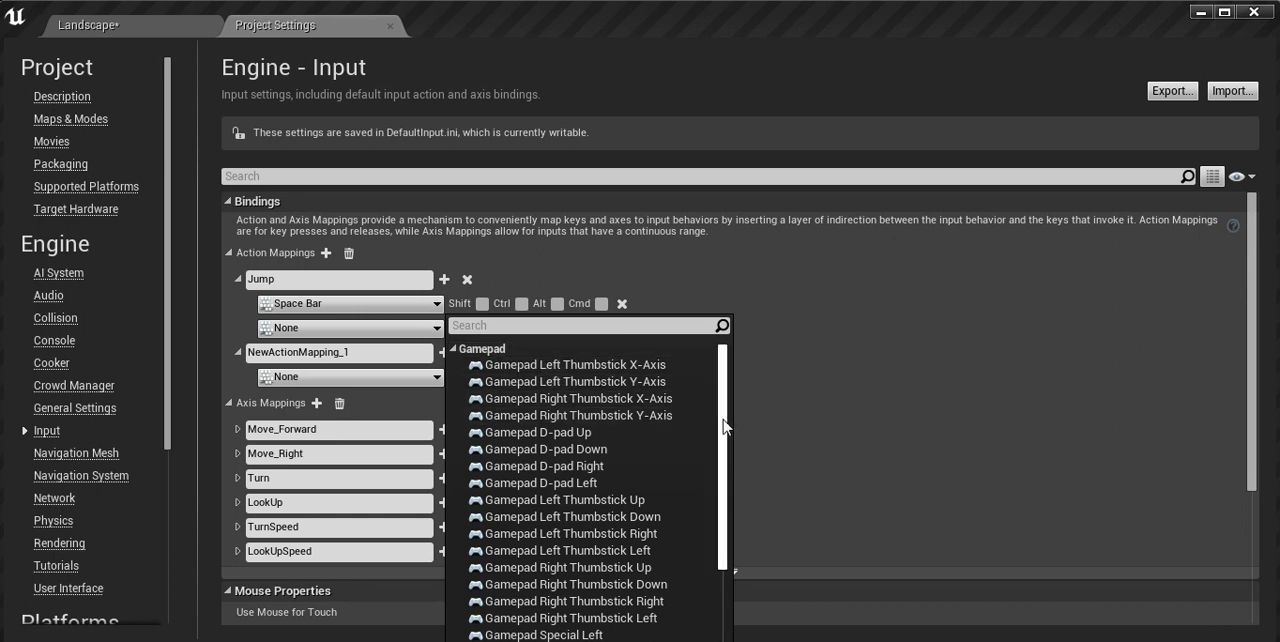
{"action": "left_click_drag", "start_coordinate": [726, 426], "coordinate": [719, 505]}
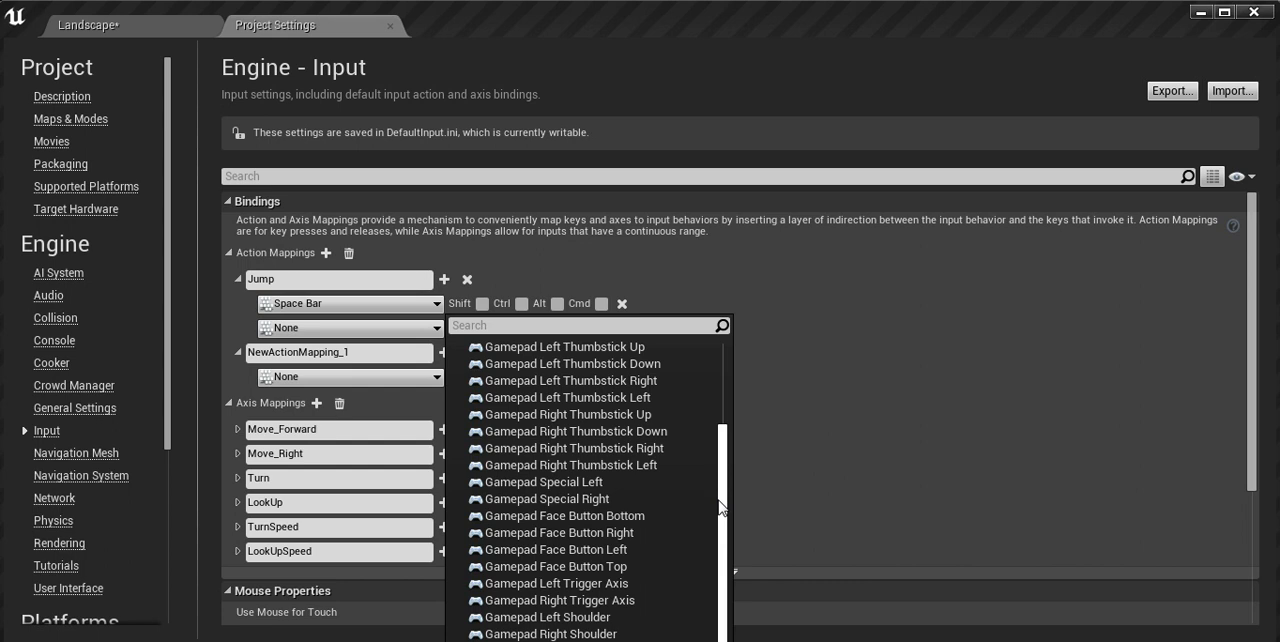
{"action": "left_click_drag", "start_coordinate": [719, 507], "coordinate": [716, 507]}
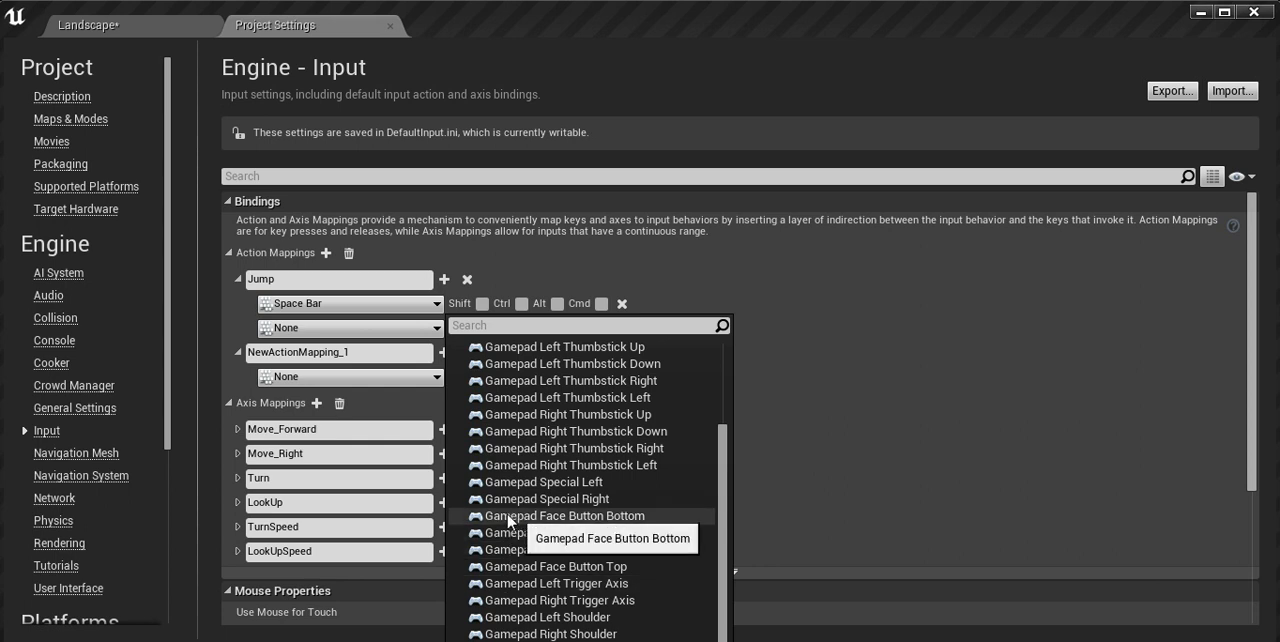
{"action": "left_click", "coordinate": [648, 514]}
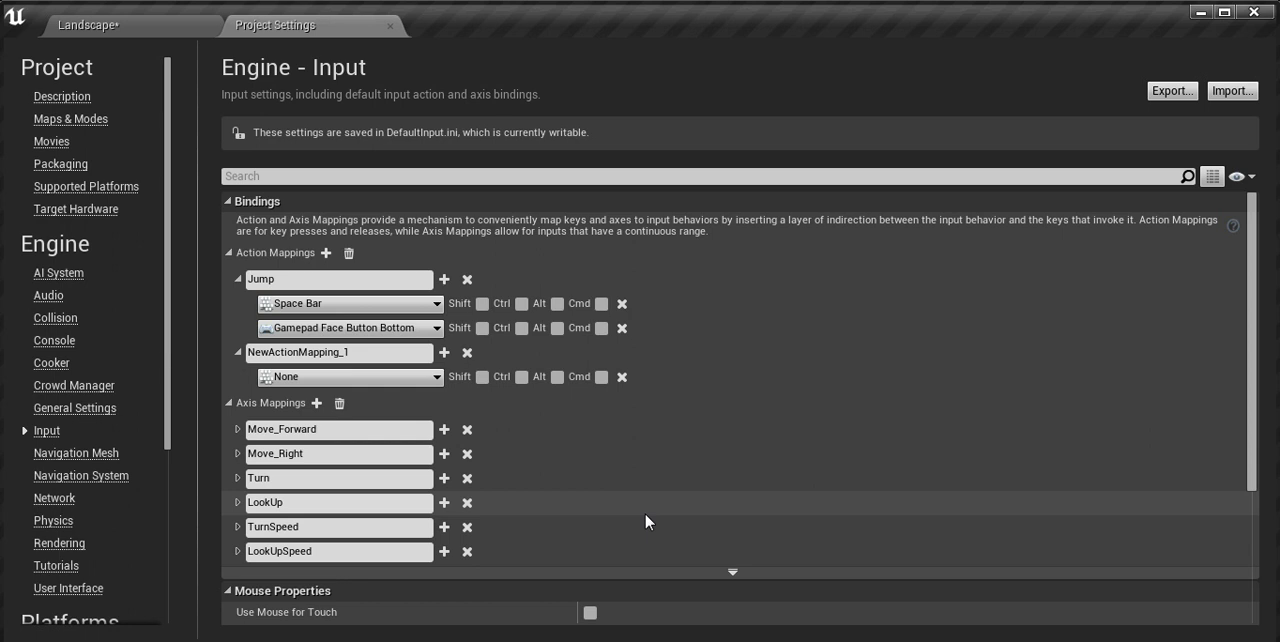
Step: Rename the second action mapping as Punch
{"action": "left_click", "coordinate": [377, 355]}
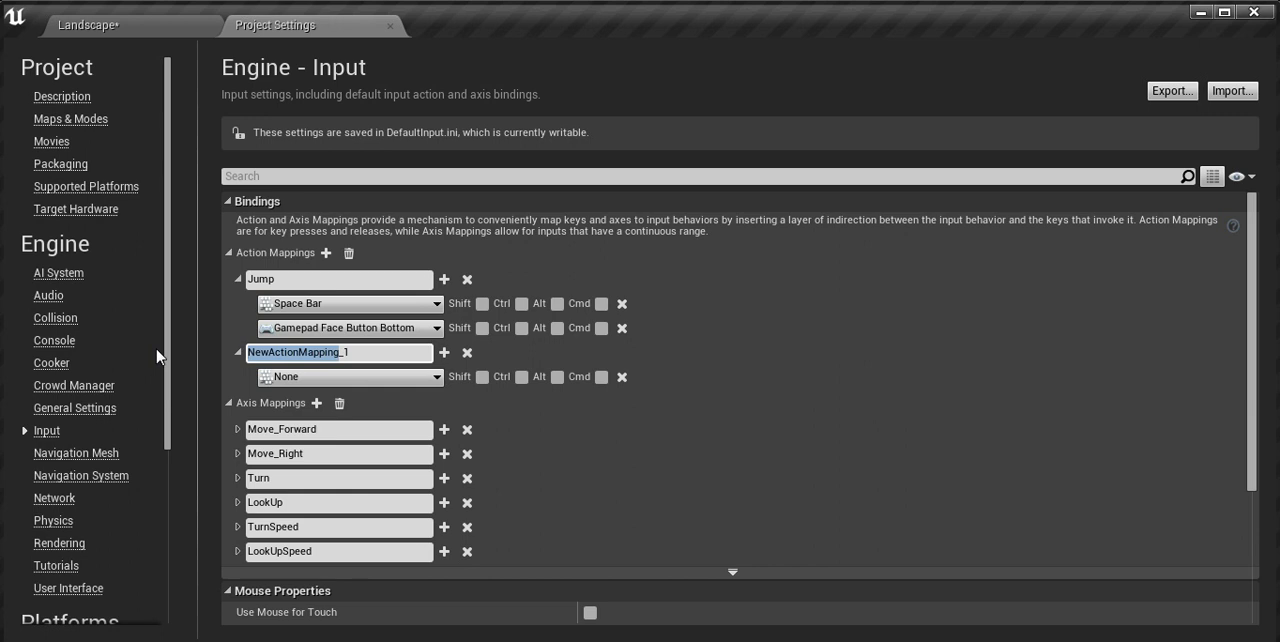
{"action": "type", "text": "Punch"}
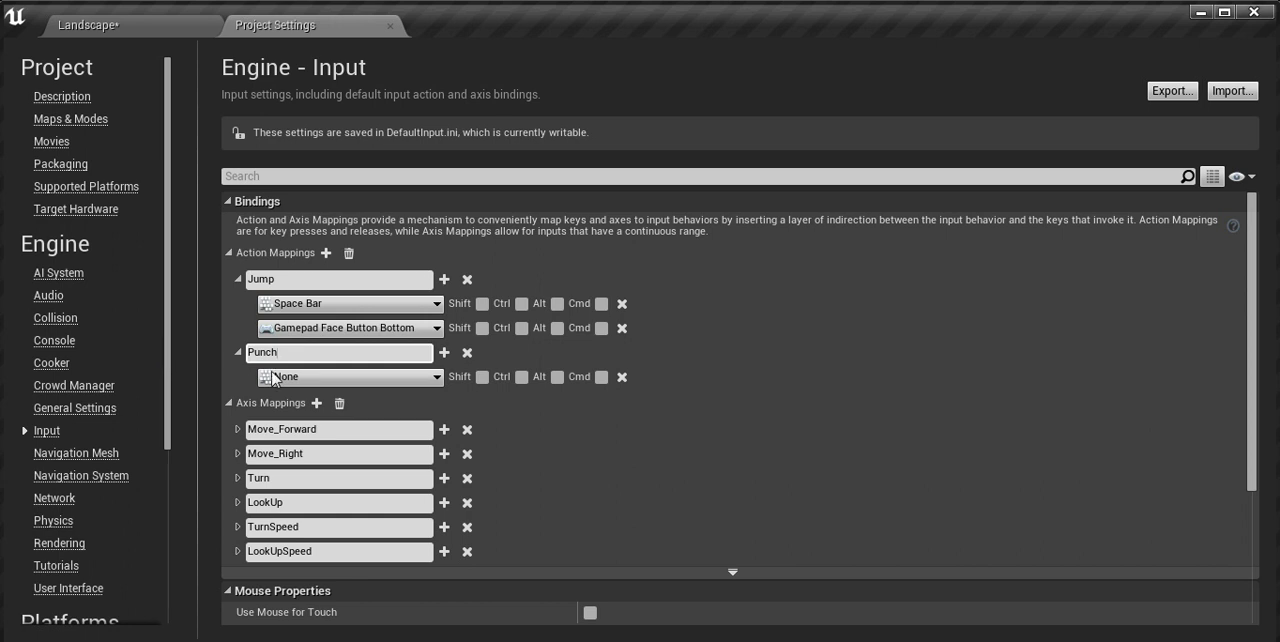
Step: Bind the Punch action mapping to Gamepad Face Button Left
{"action": "left_click", "coordinate": [437, 379]}
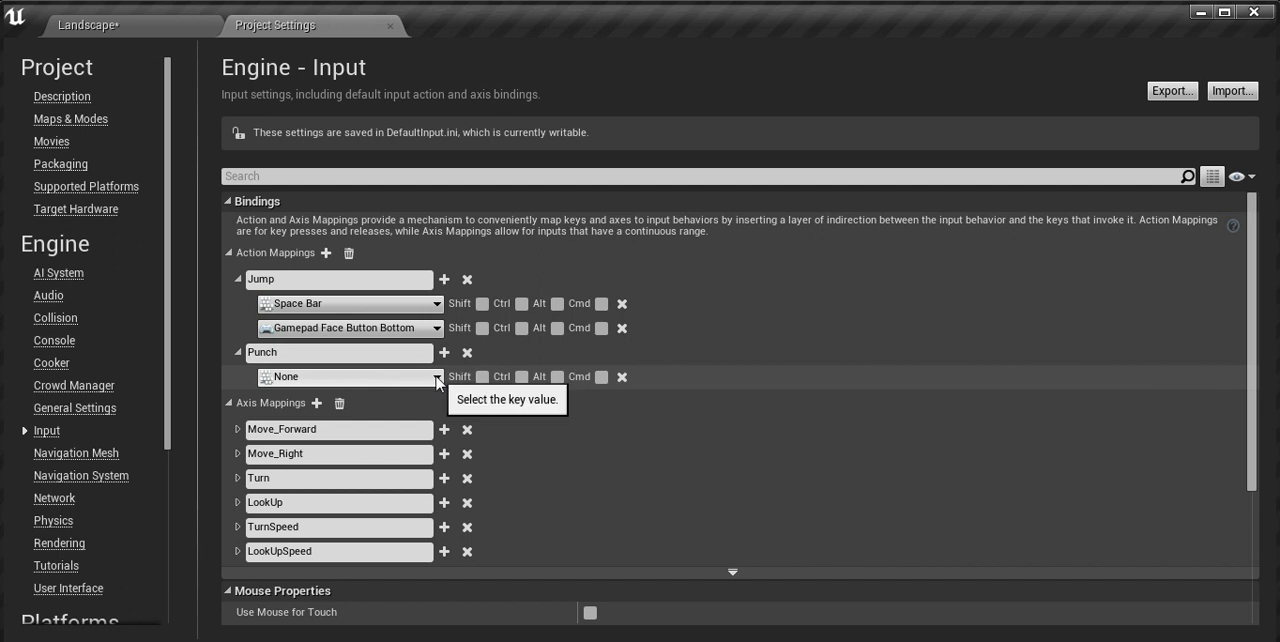
{"action": "left_click", "coordinate": [437, 378]}
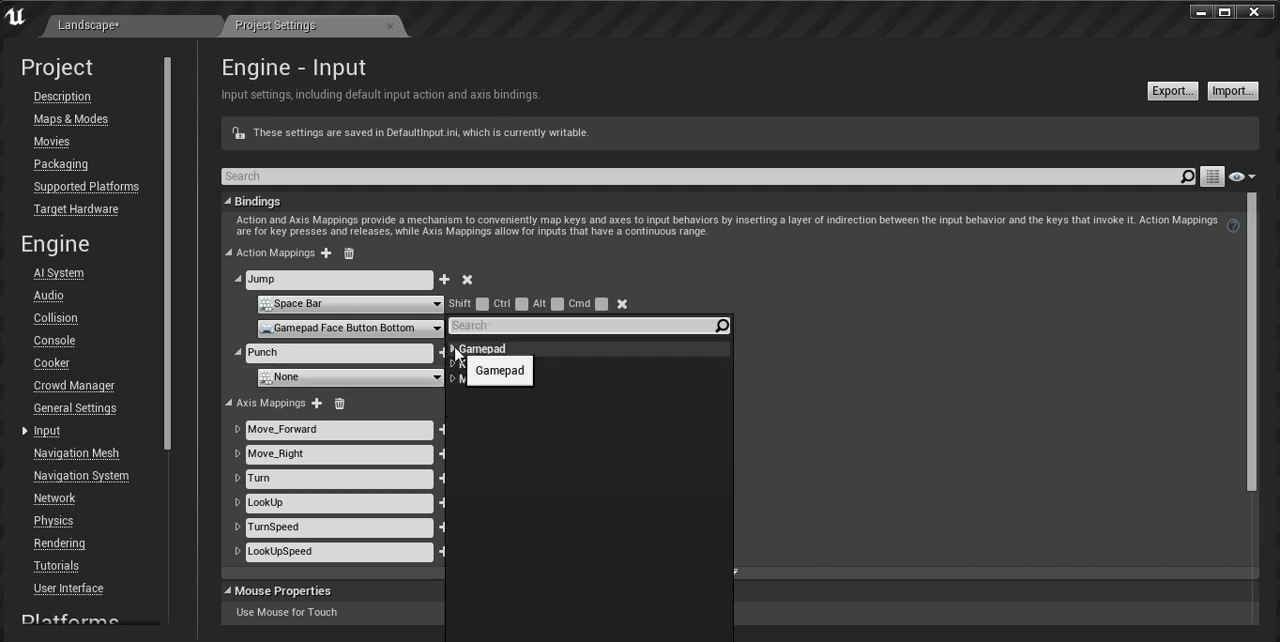
{"action": "left_click", "coordinate": [454, 349]}
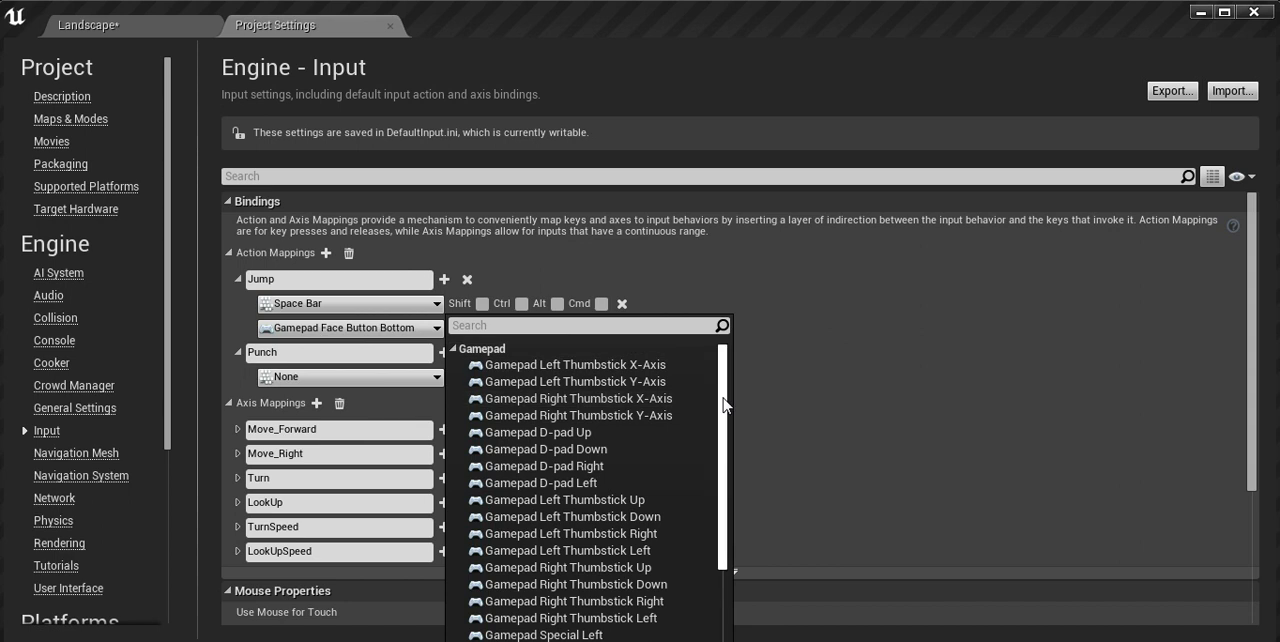
{"action": "left_click_drag", "start_coordinate": [725, 405], "coordinate": [729, 517]}
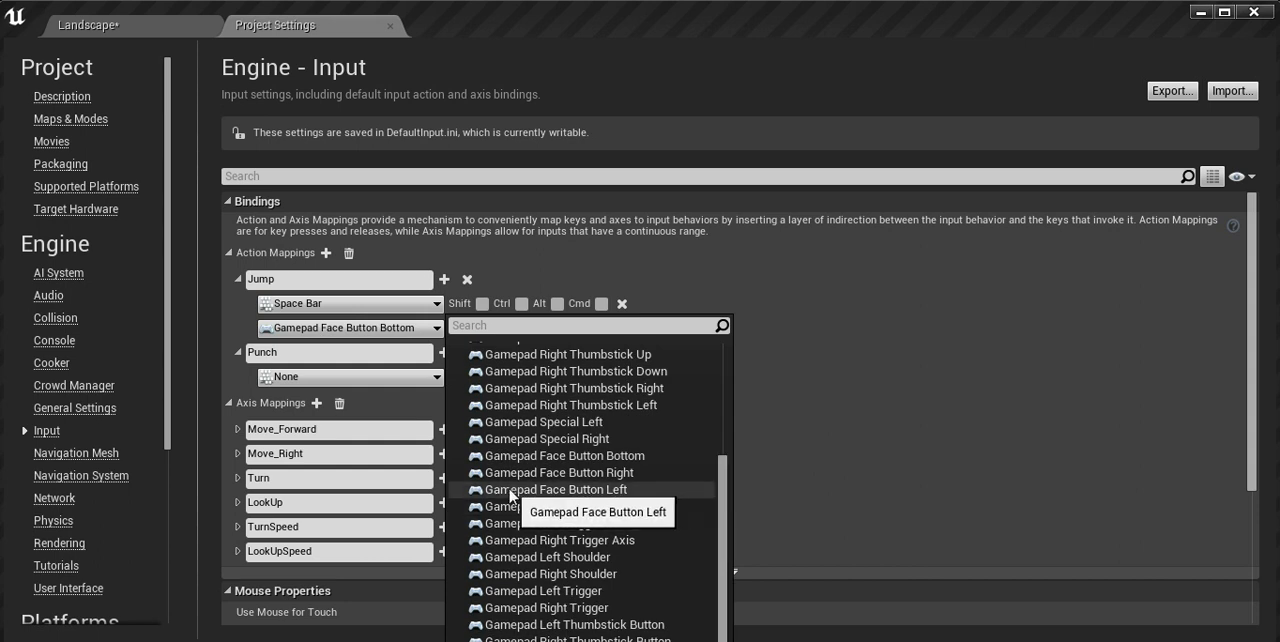
{"action": "left_click", "coordinate": [648, 487]}
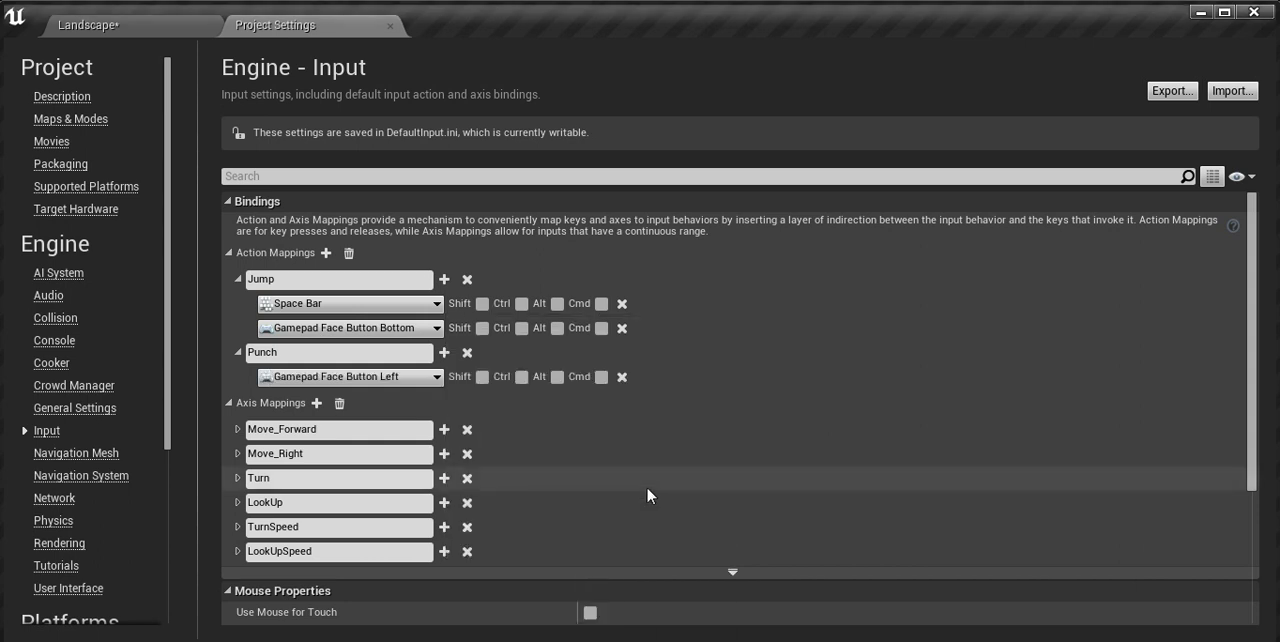